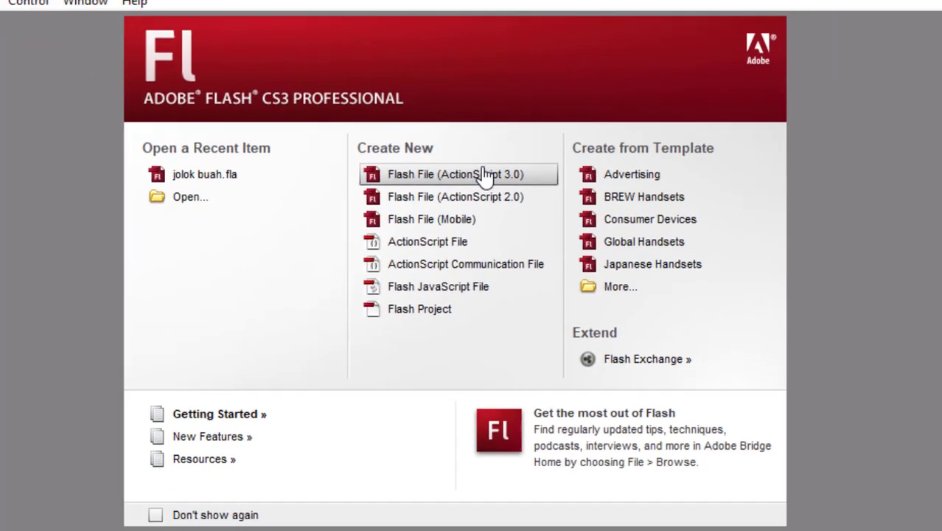
Create a new ActionScript 3.0 Flash file and draw a blue square about 31 px wide on the stage in frame 1
{"action": "left_click", "coordinate": [514, 194]}
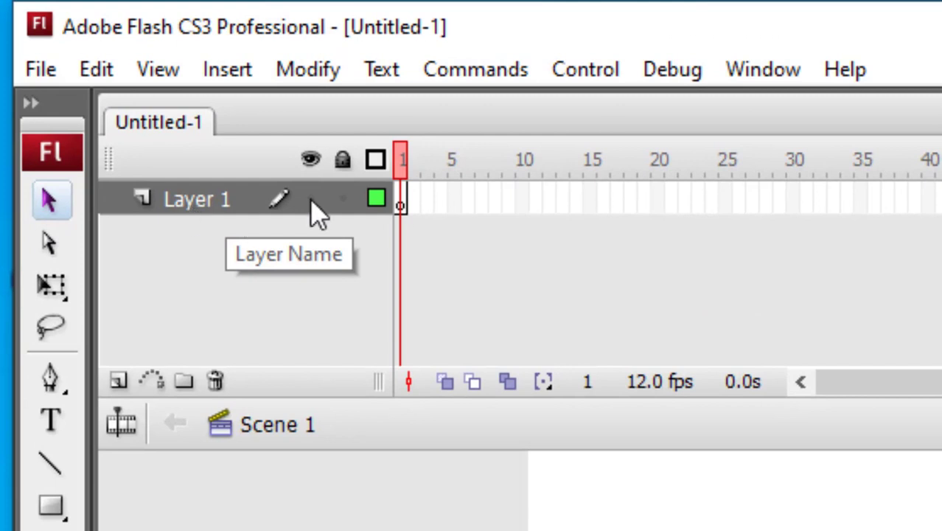
{"action": "left_click", "coordinate": [401, 200]}
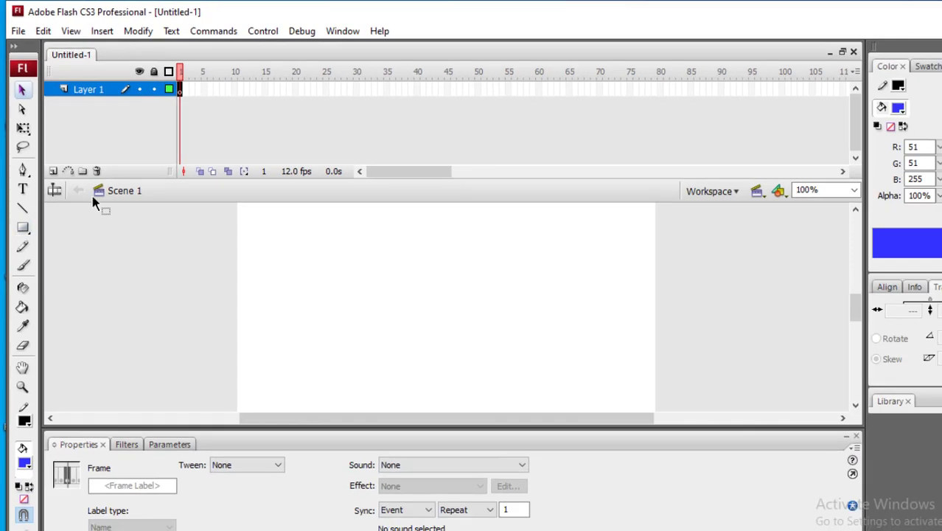
{"action": "left_click", "coordinate": [25, 229]}
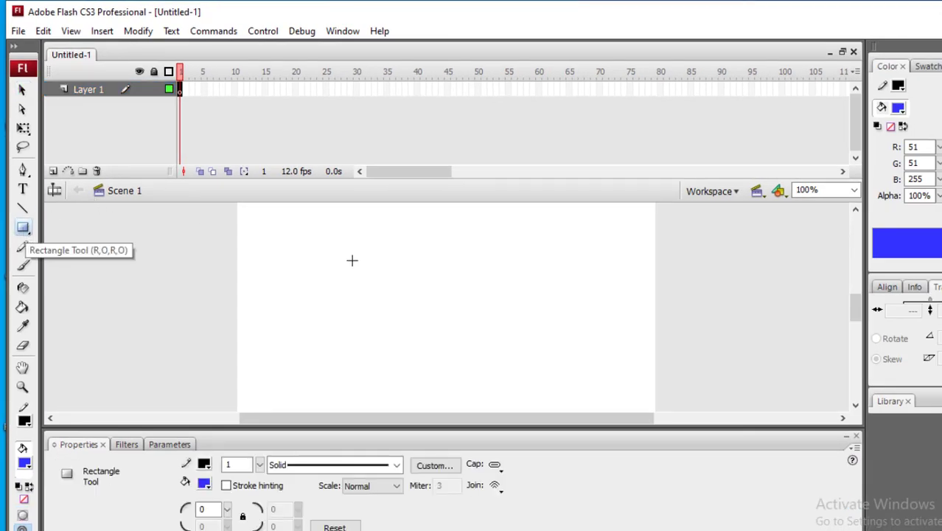
{"action": "left_click_drag", "start_coordinate": [352, 260], "coordinate": [376, 283]}
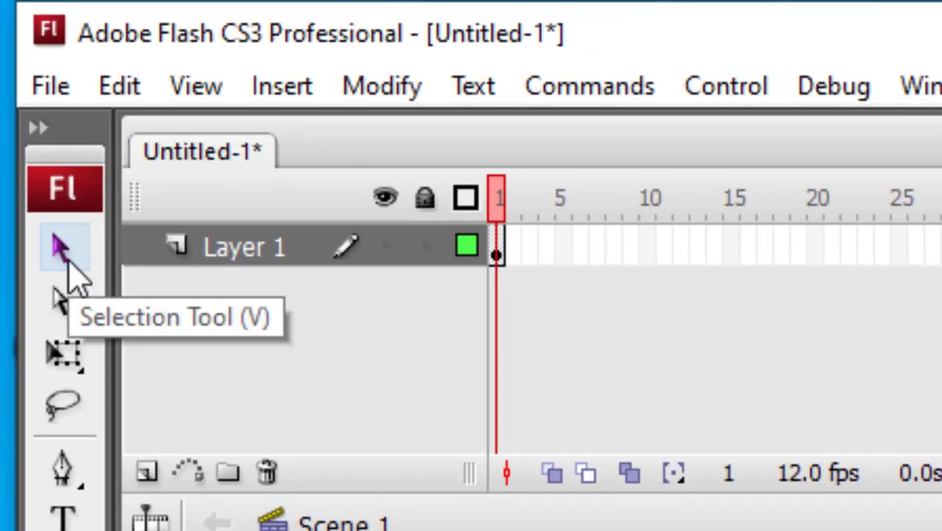
Select the whole blue square with its outline and convert it to a movie clip symbol named "text"
{"action": "left_click", "coordinate": [65, 258]}
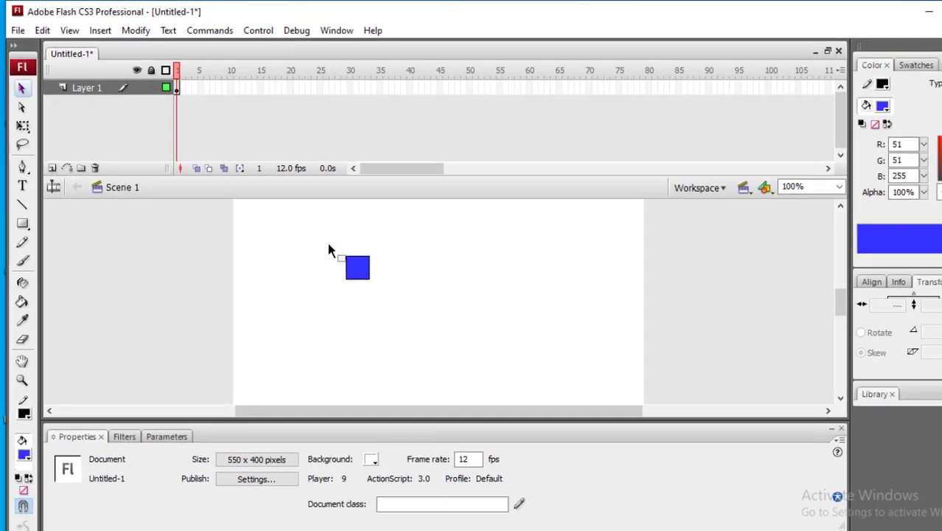
{"action": "left_click_drag", "start_coordinate": [329, 247], "coordinate": [417, 316]}
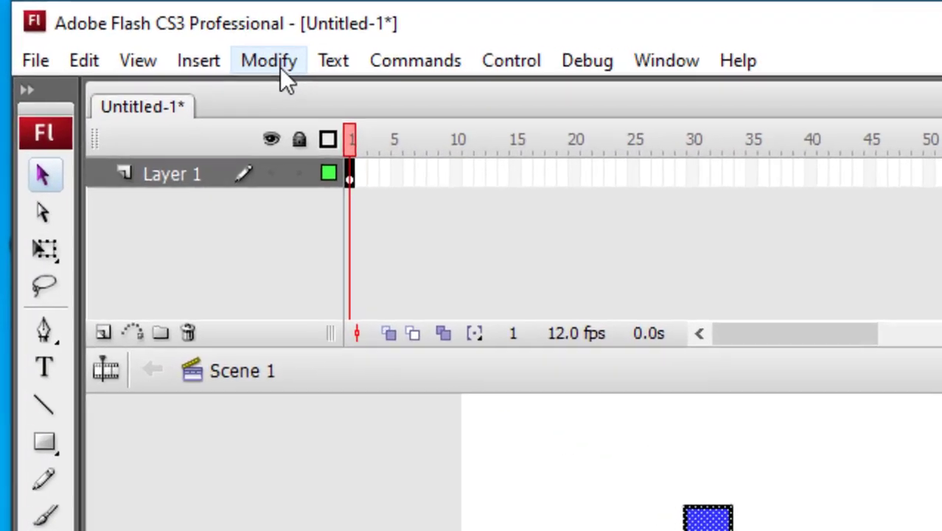
{"action": "left_click", "coordinate": [136, 30]}
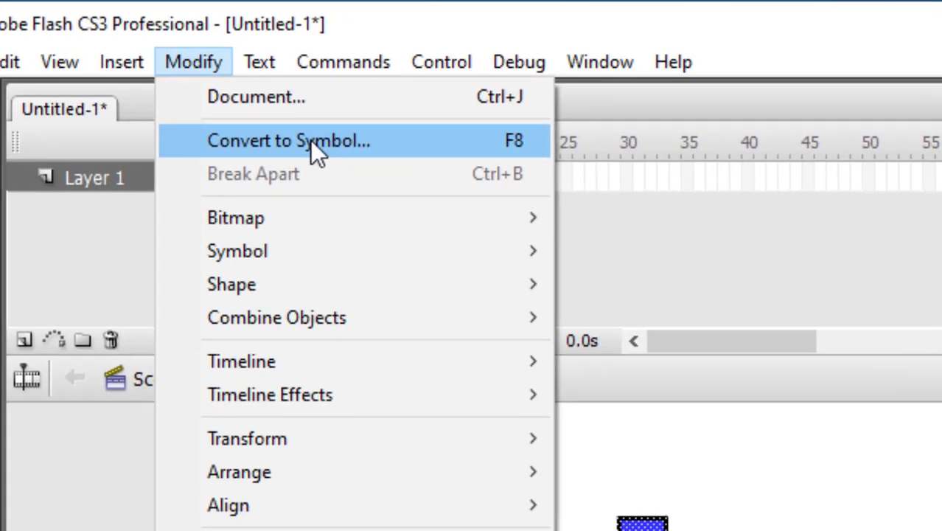
{"action": "left_click", "coordinate": [406, 146]}
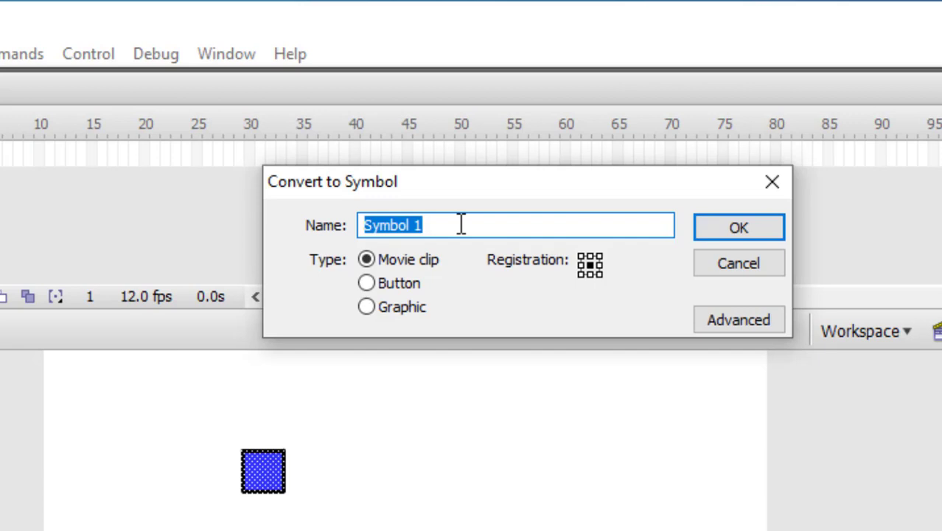
{"action": "type", "text": "te"}
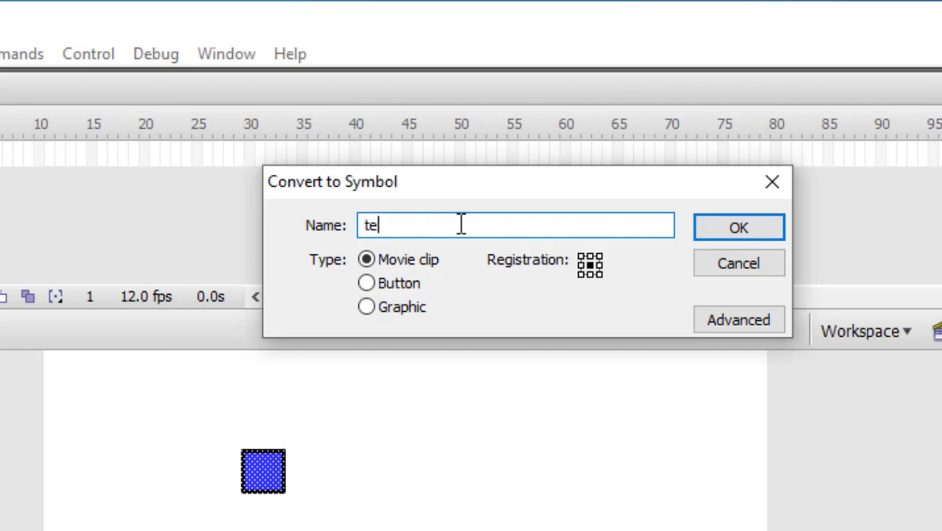
{"action": "type", "text": "xt"}
{"action": "left_click", "coordinate": [722, 235]}
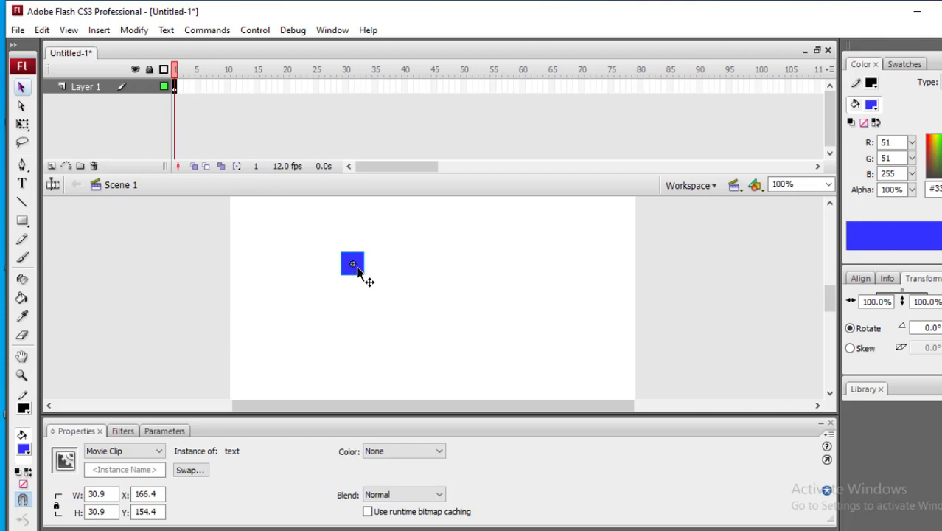
Inside the text symbol, replace the square with the text "Belajar Adobe Flash" and nudge it slightly down
{"action": "double_click", "coordinate": [357, 272]}
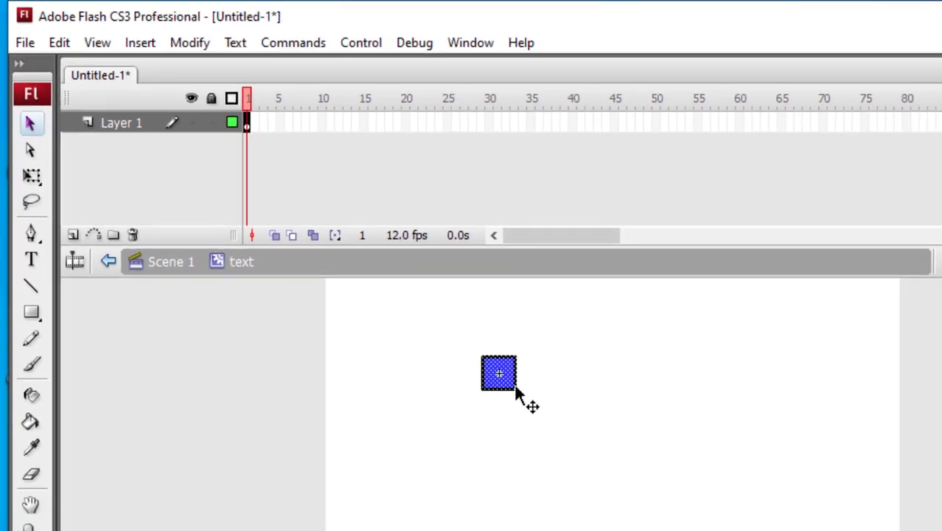
{"action": "key", "text": "Delete"}
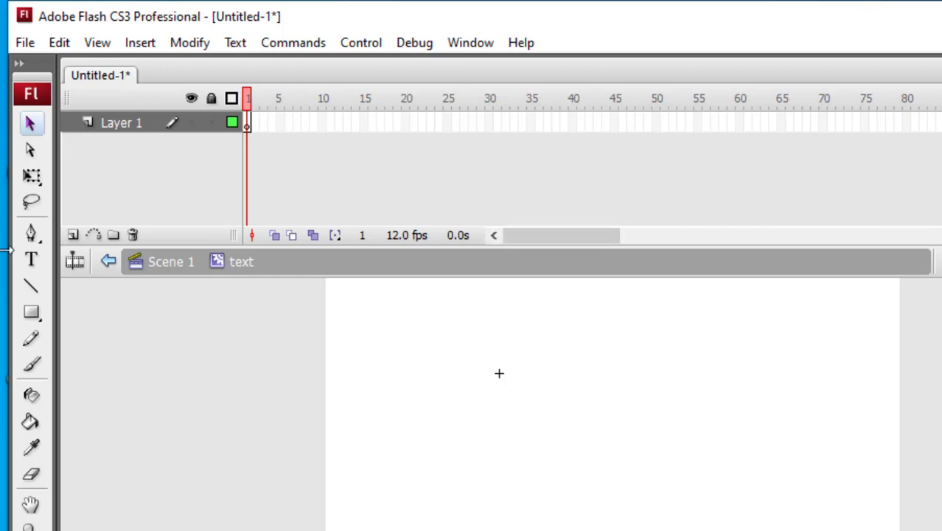
{"action": "left_click", "coordinate": [32, 259]}
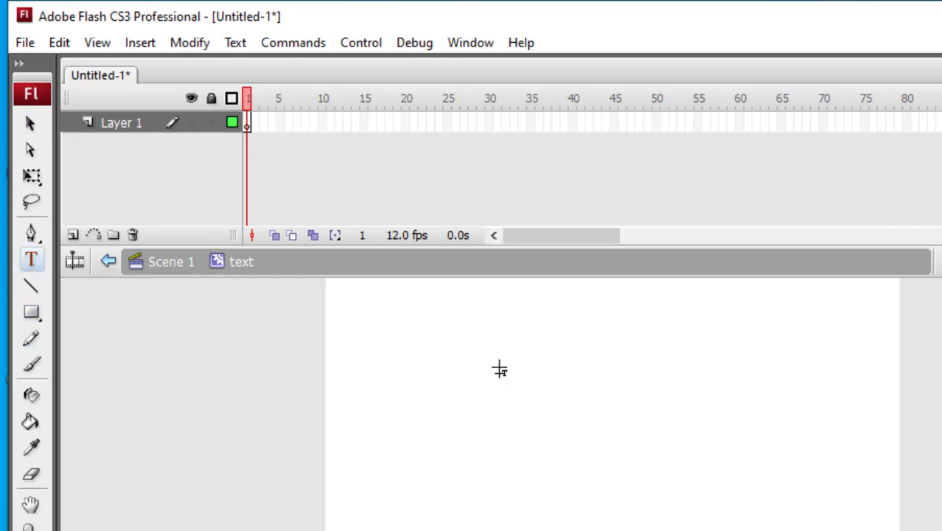
{"action": "left_click", "coordinate": [461, 377]}
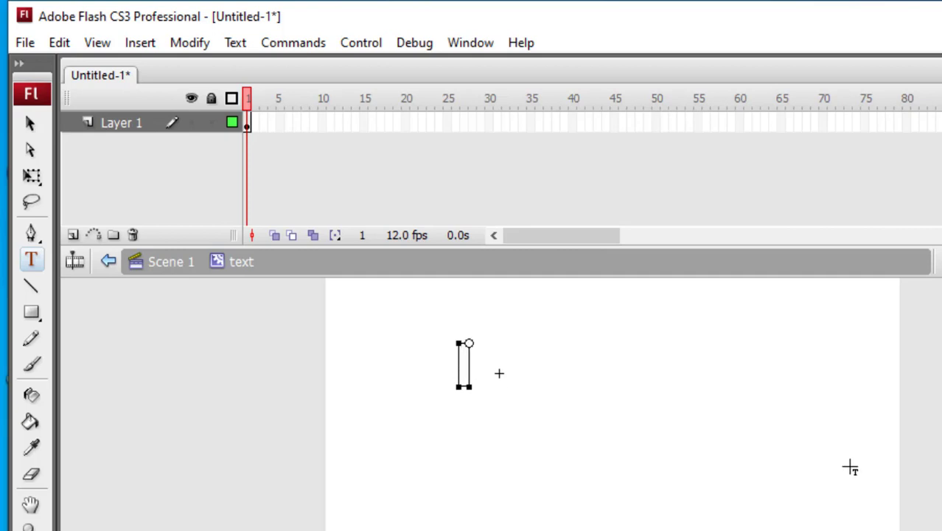
{"action": "type", "text": "Ad"}
{"action": "key", "text": "BackSpace"}
{"action": "key", "text": "BackSpace"}
{"action": "type", "text": "Belaj"}
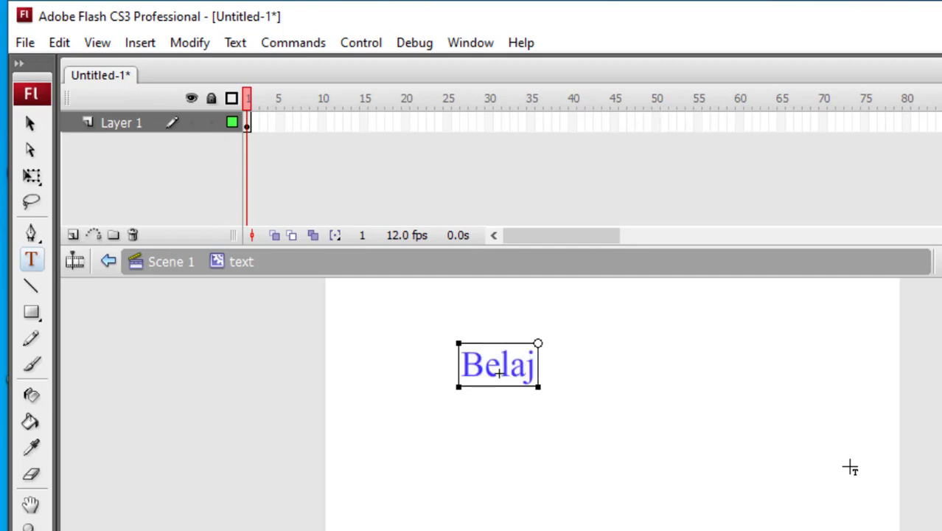
{"action": "type", "text": "ar Adobe"}
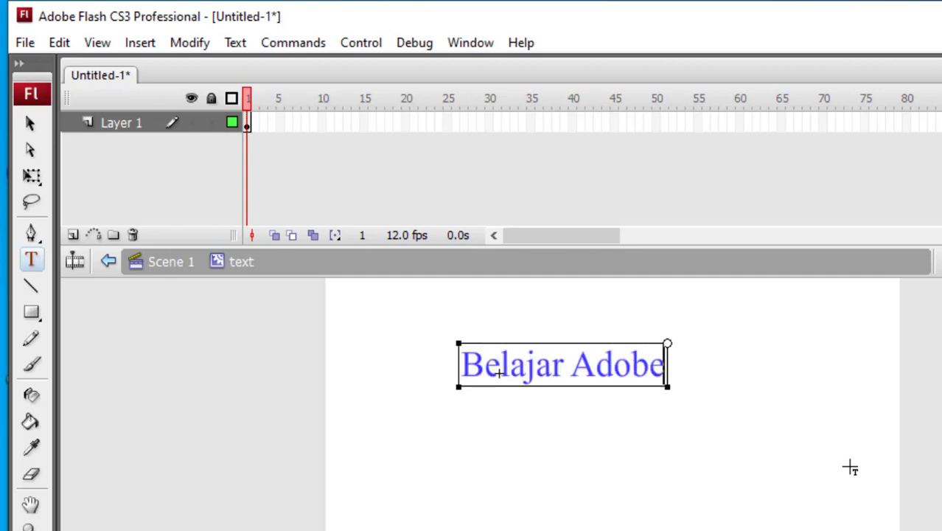
{"action": "type", "text": " Flash"}
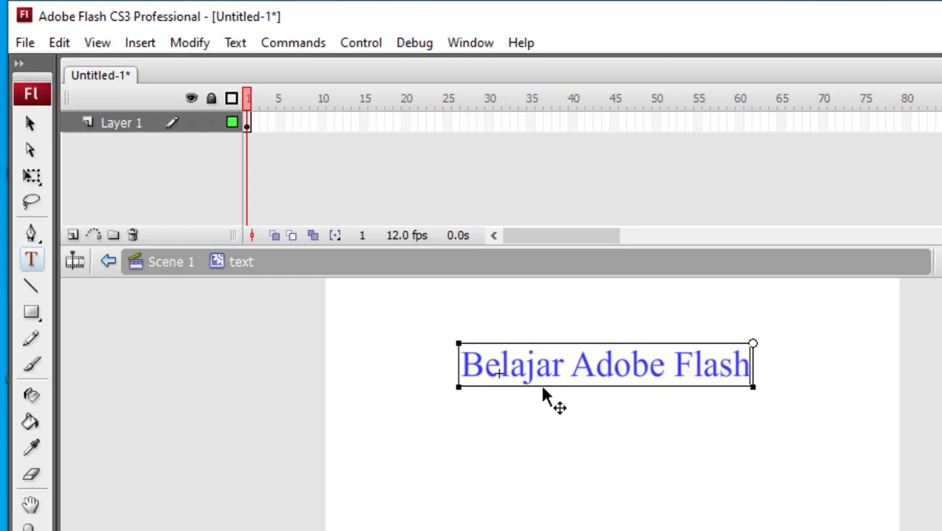
{"action": "left_click", "coordinate": [35, 123]}
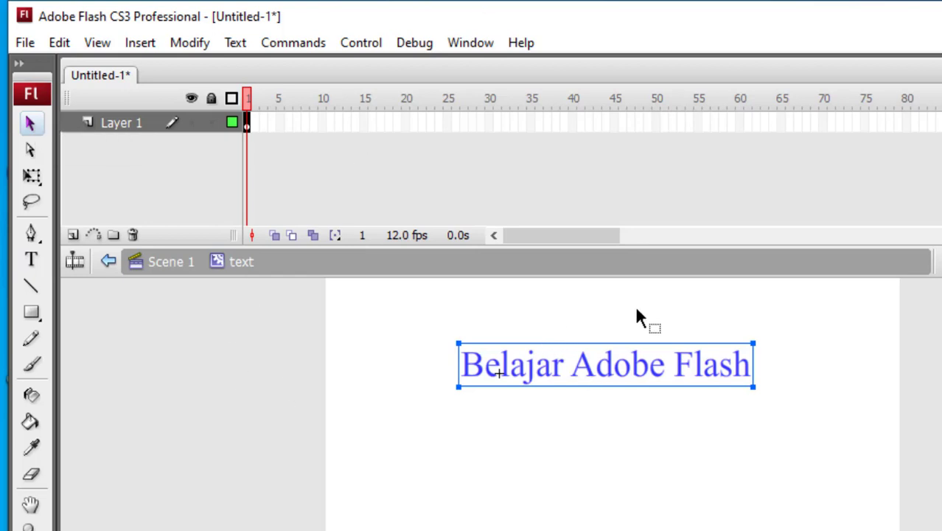
{"action": "left_click_drag", "start_coordinate": [601, 376], "coordinate": [607, 391]}
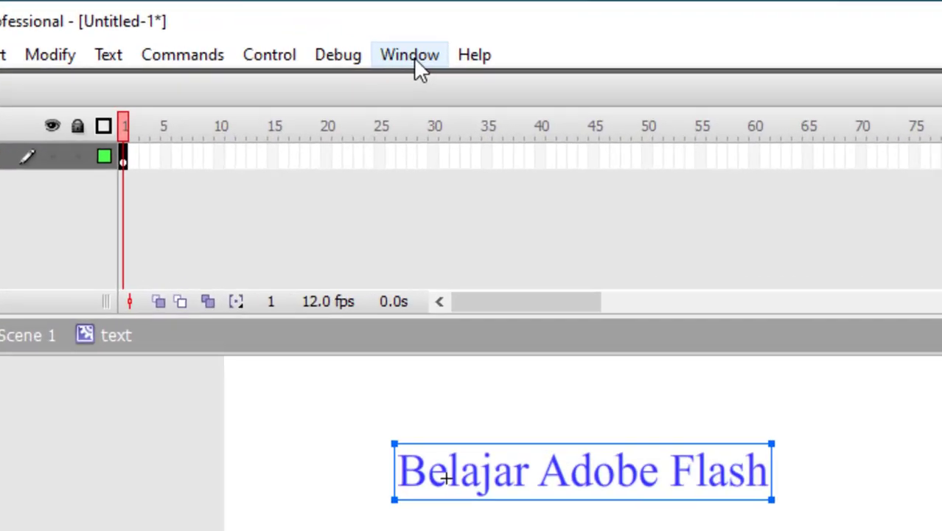
{"action": "left_click", "coordinate": [312, 28]}
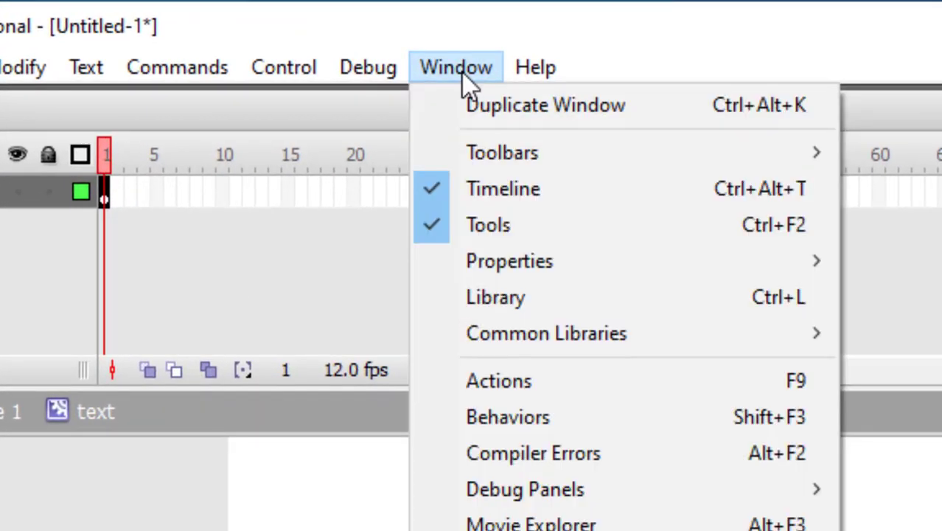
{"action": "mouse_move", "coordinate": [545, 264]}
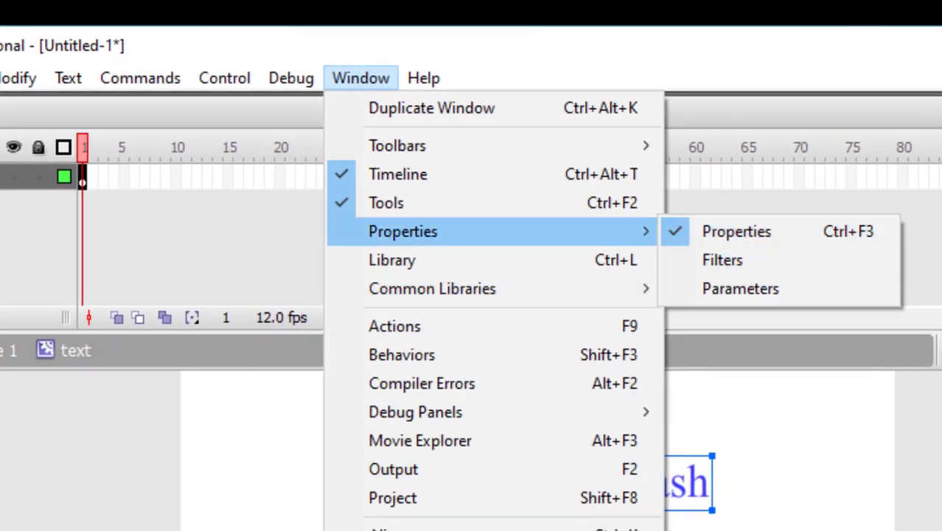
{"action": "left_click", "coordinate": [509, 324]}
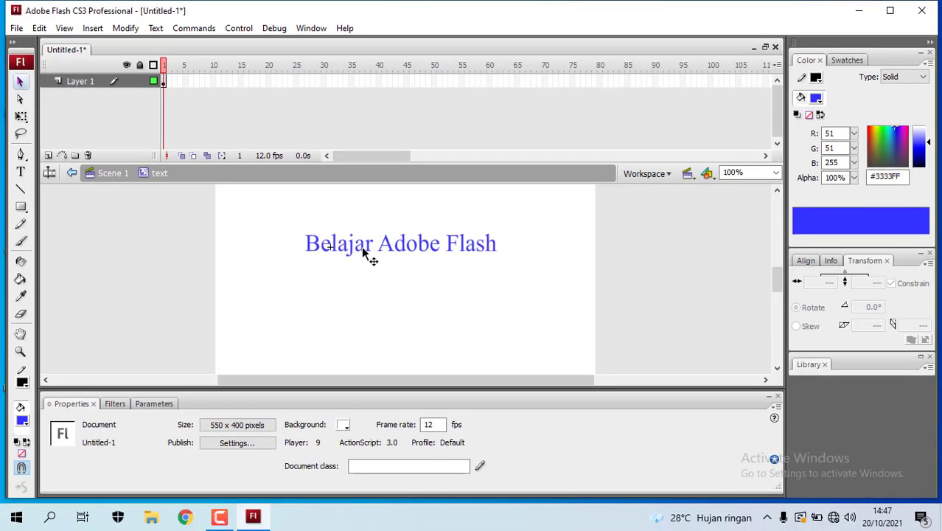
Set the "Belajar Adobe Flash" text's colour to dark purple #330033 and its font size to 39
{"action": "left_click", "coordinate": [363, 251]}
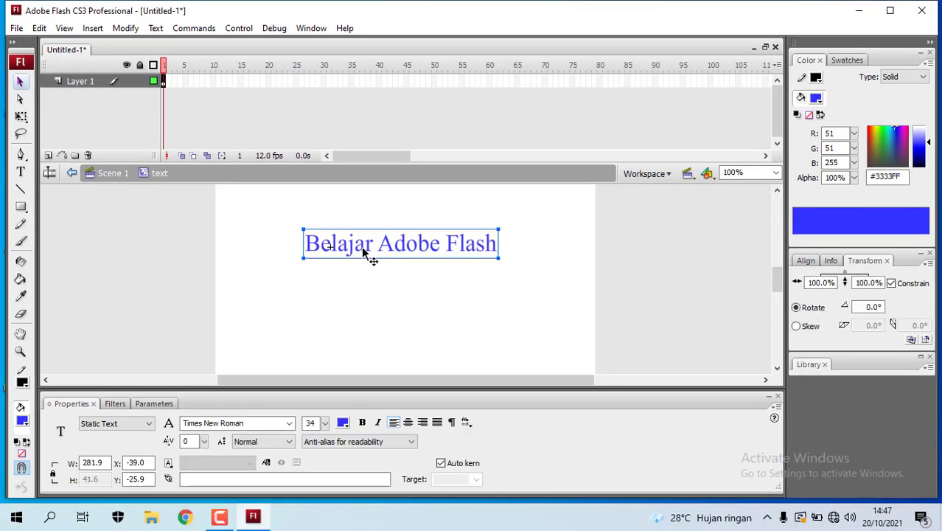
{"action": "left_click", "coordinate": [342, 424]}
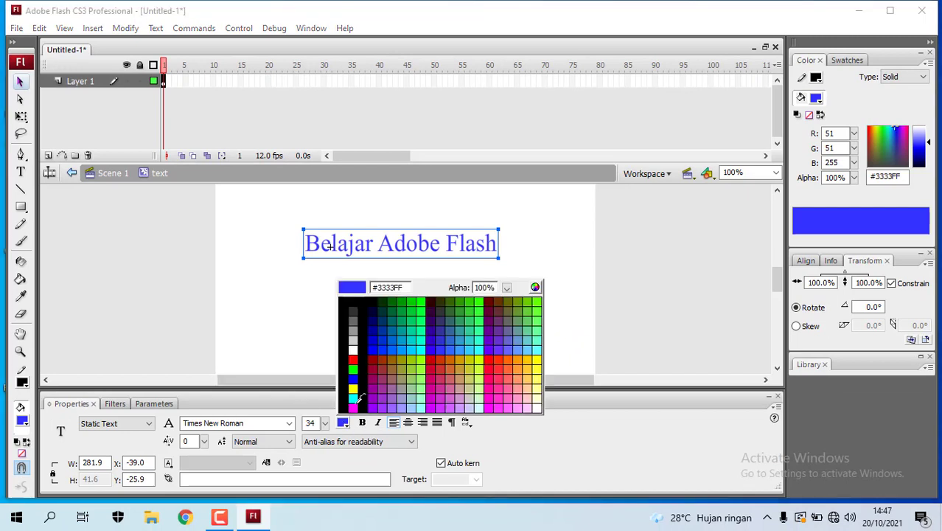
{"action": "left_click", "coordinate": [430, 308]}
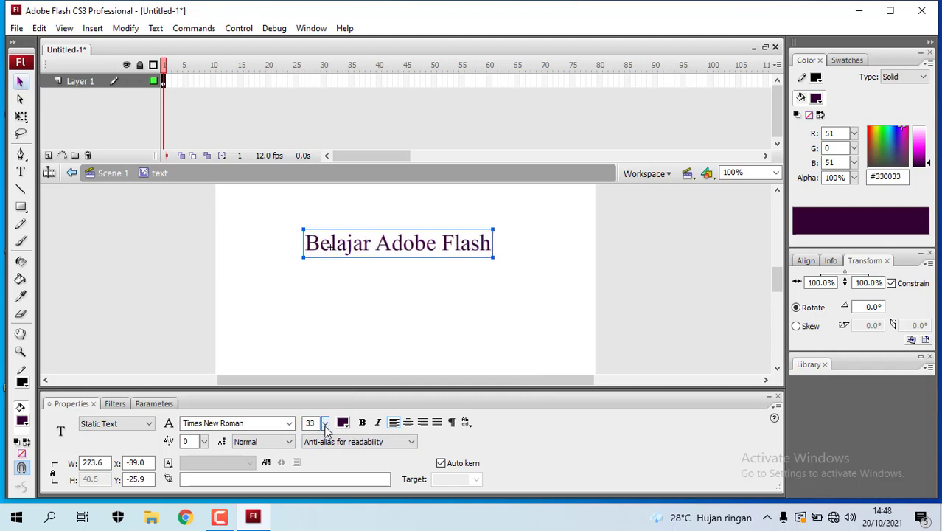
{"action": "mouse_move", "coordinate": [325, 425]}
{"action": "left_mouse_down"}
{"action": "mouse_move", "coordinate": [328, 361]}
{"action": "mouse_move", "coordinate": [326, 440]}
{"action": "mouse_move", "coordinate": [327, 423]}
{"action": "left_mouse_up"}
{"action": "left_click", "coordinate": [288, 422]}
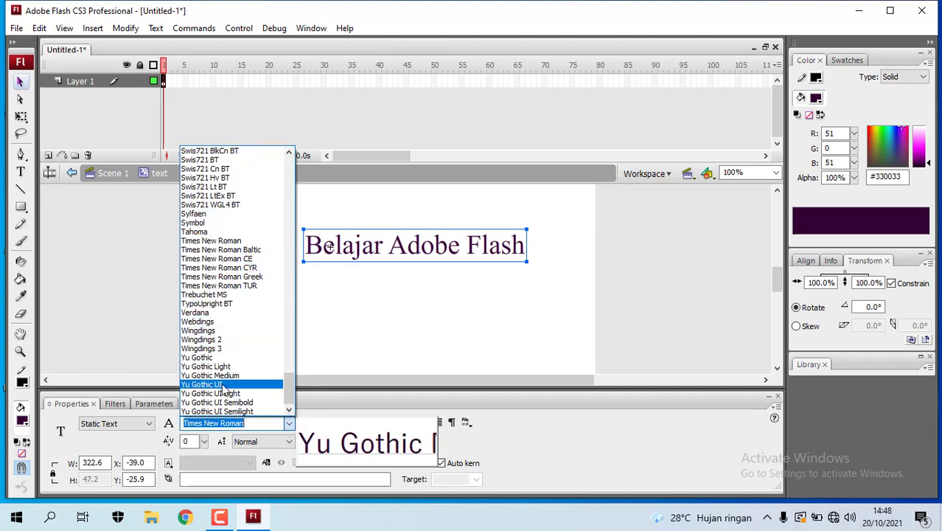
{"action": "left_click", "coordinate": [401, 289]}
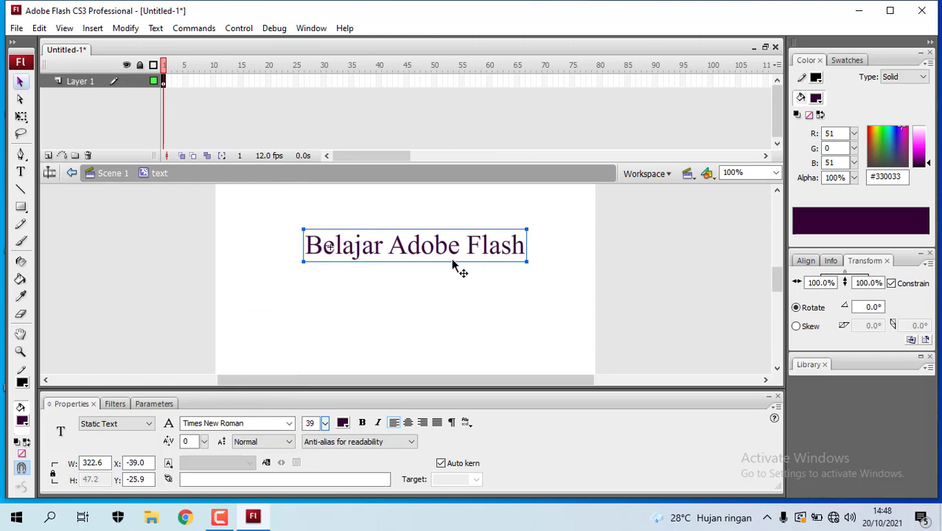
Rename Layer 1 inside the text symbol as "judul"
{"action": "left_click", "coordinate": [78, 83]}
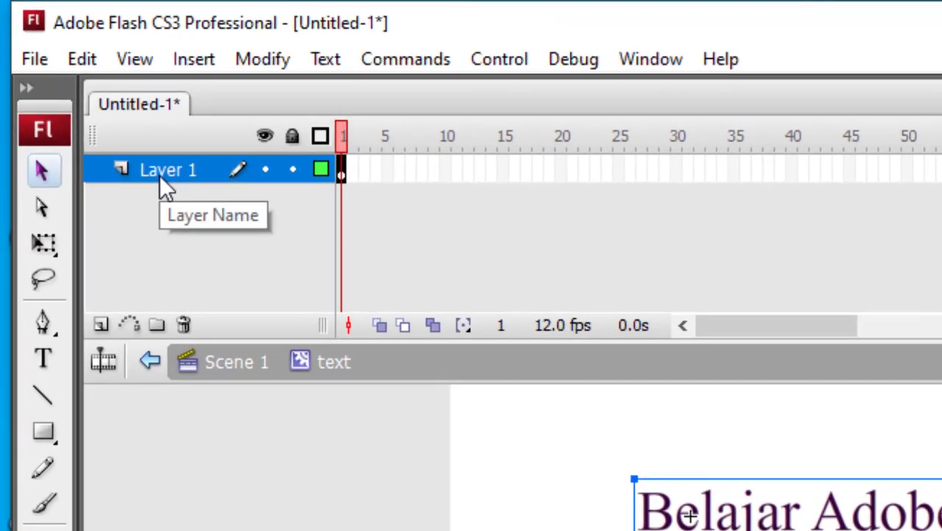
{"action": "double_click", "coordinate": [161, 177]}
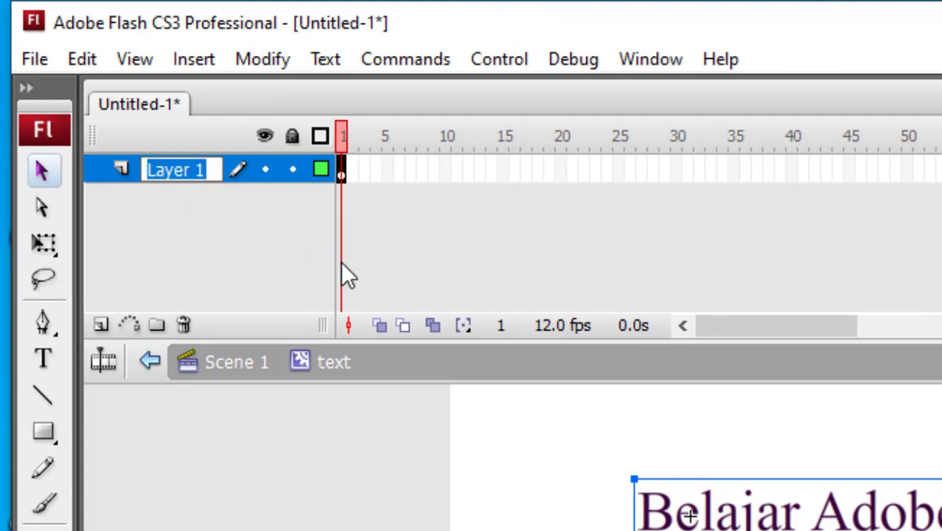
{"action": "type", "text": "judul"}
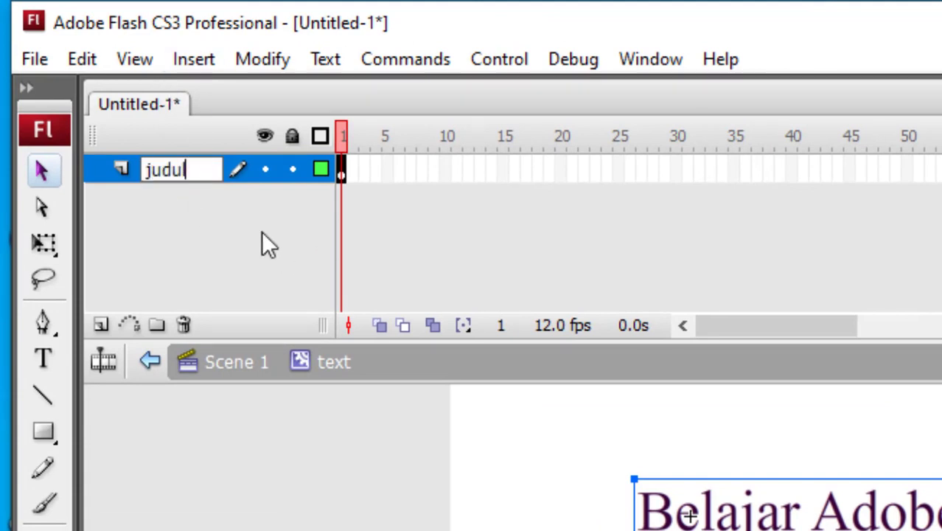
{"action": "left_click", "coordinate": [262, 233]}
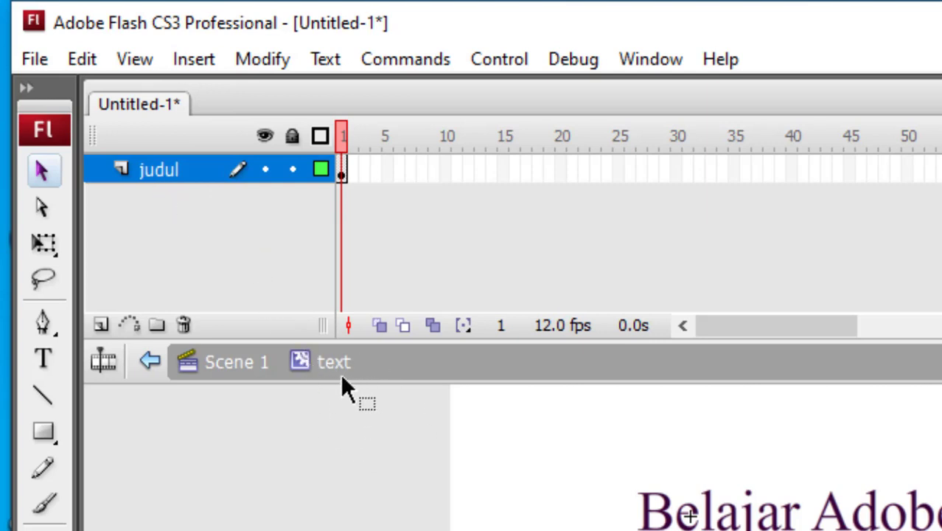
Insert a keyframe at frame 3 of the judul layer
{"action": "left_click", "coordinate": [356, 173]}
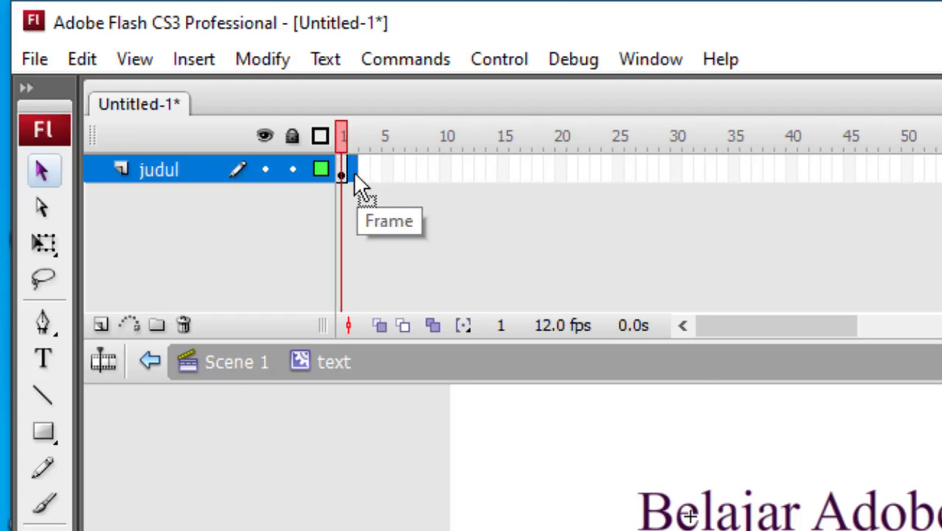
{"action": "right_click", "coordinate": [356, 182]}
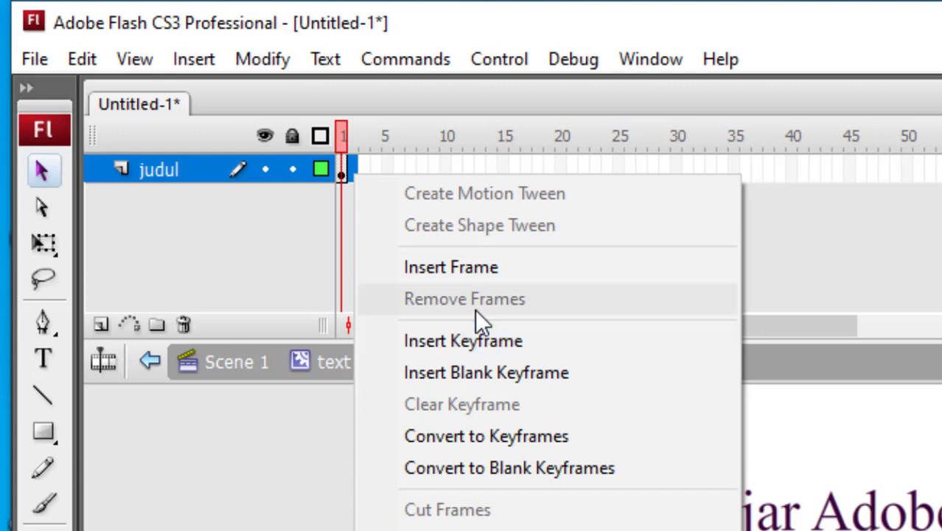
{"action": "left_click", "coordinate": [363, 166]}
{"action": "right_click", "coordinate": [363, 162]}
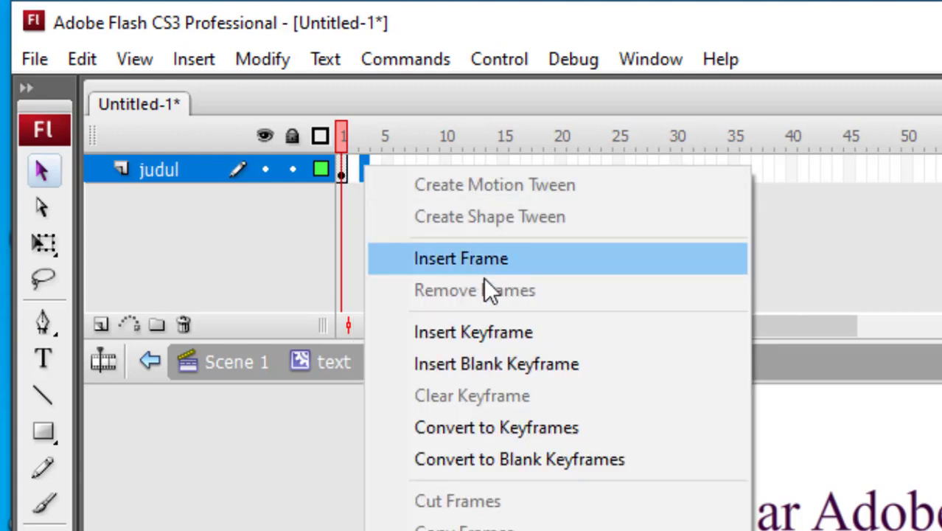
{"action": "left_click", "coordinate": [526, 336]}
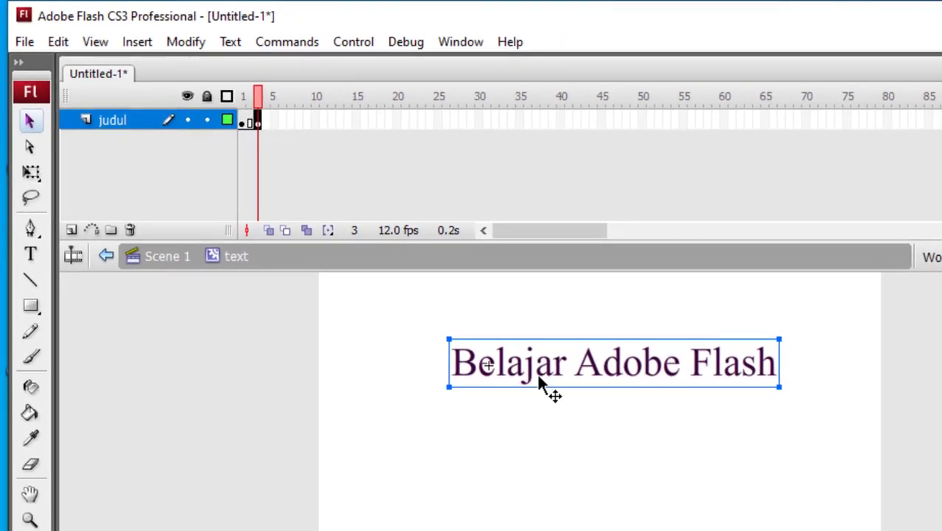
Set the "Belajar Adobe Flash" text colour at frame 3 to magenta #FF00FF
{"action": "left_click", "coordinate": [537, 377]}
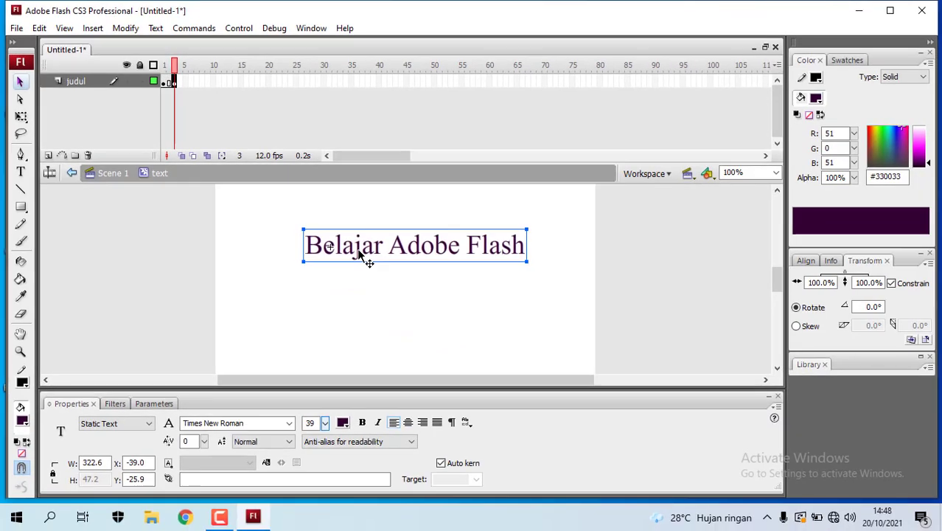
{"action": "left_click", "coordinate": [342, 421]}
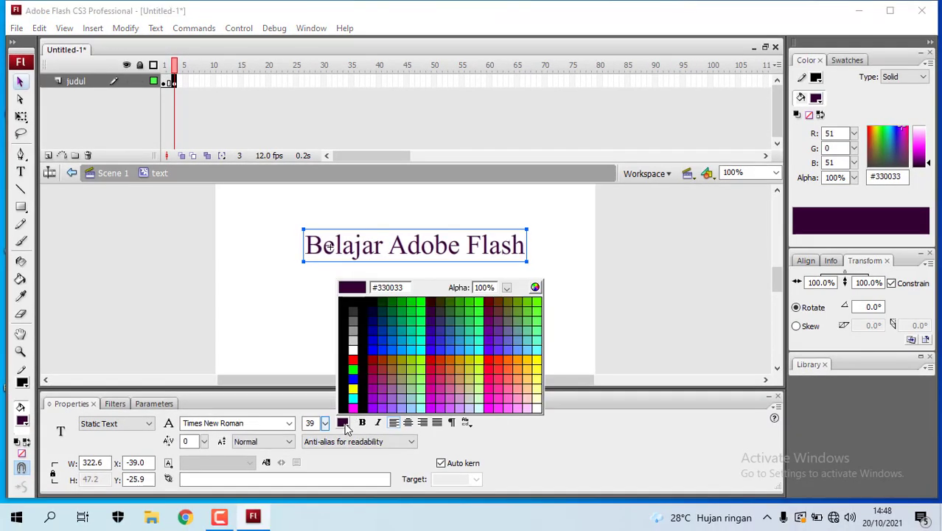
{"action": "left_click", "coordinate": [353, 407]}
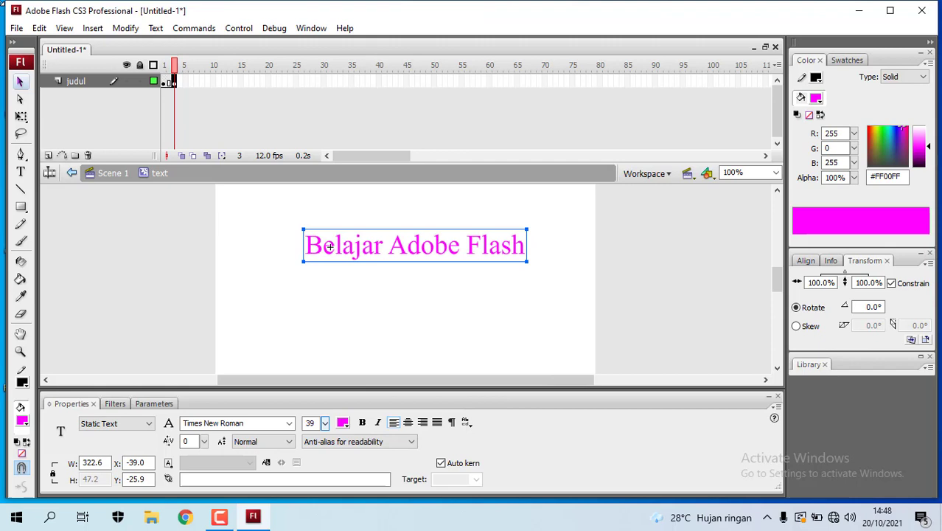
Insert a keyframe at frame 5 of the judul layer and set its text colour to #993300
{"action": "right_click", "coordinate": [185, 83]}
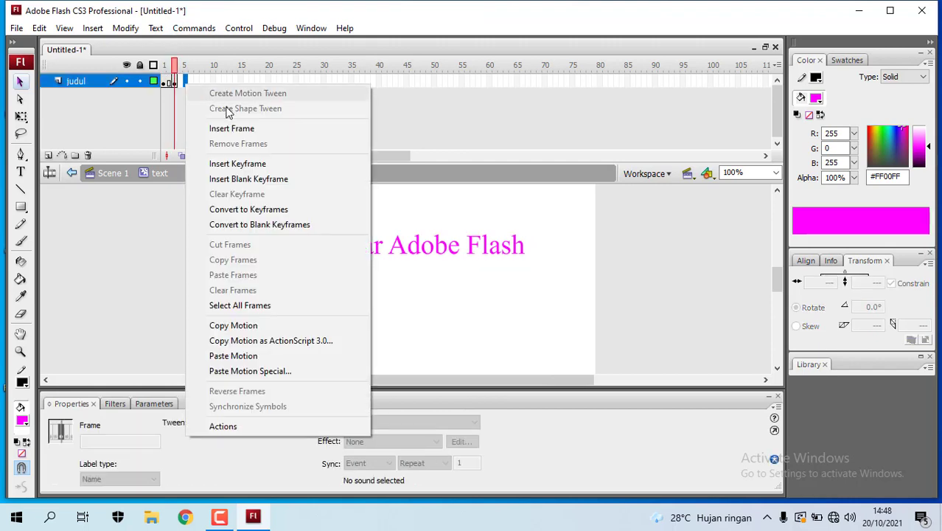
{"action": "left_click", "coordinate": [250, 165]}
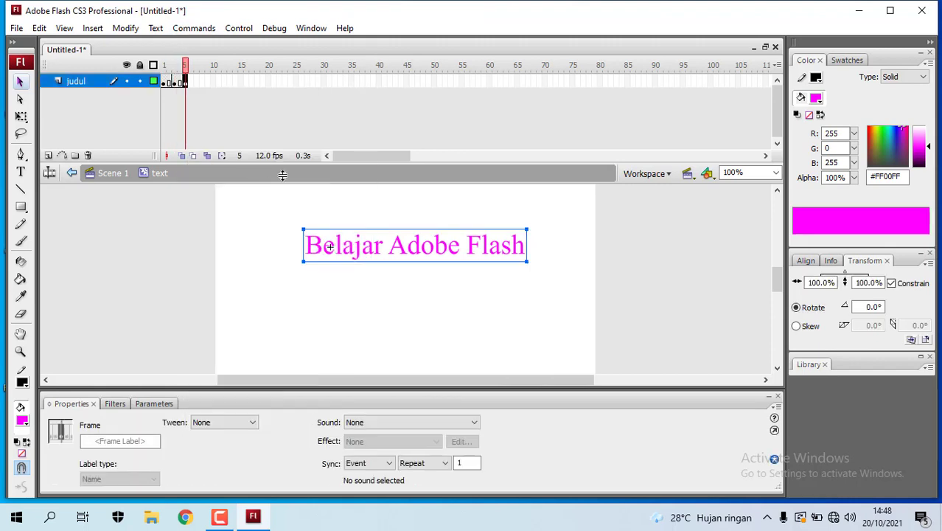
{"action": "left_click", "coordinate": [343, 249]}
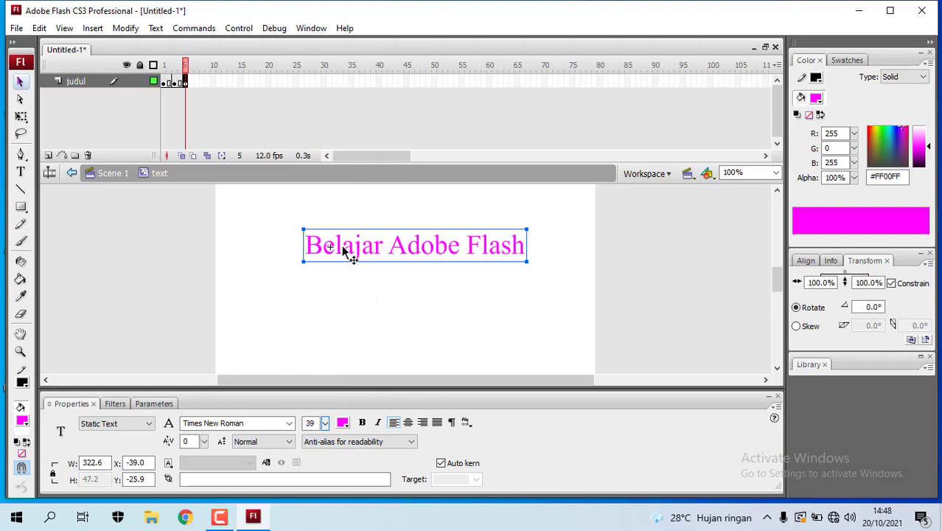
{"action": "left_click", "coordinate": [343, 423]}
{"action": "left_click", "coordinate": [382, 359]}
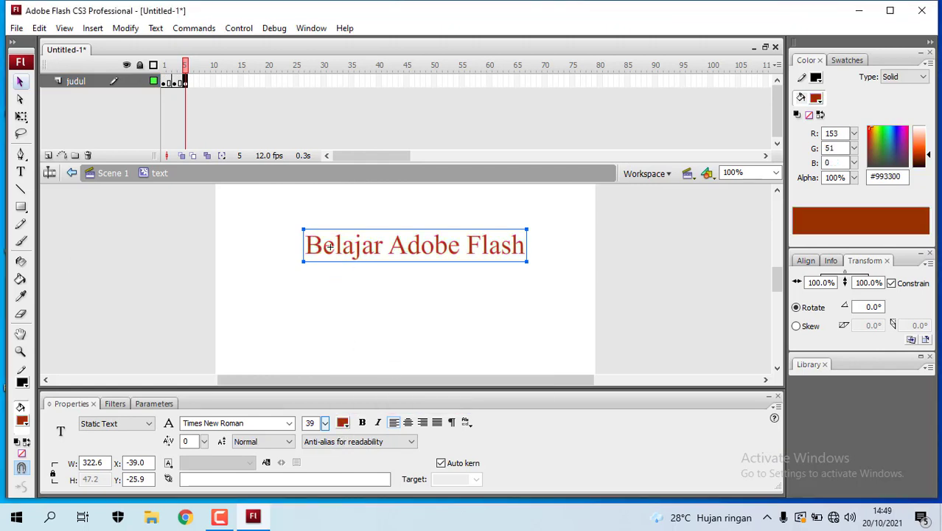
Insert a keyframe at frame 7 of the judul layer and set its text colour to purple #660099
{"action": "left_click", "coordinate": [197, 81]}
{"action": "right_click", "coordinate": [197, 81]}
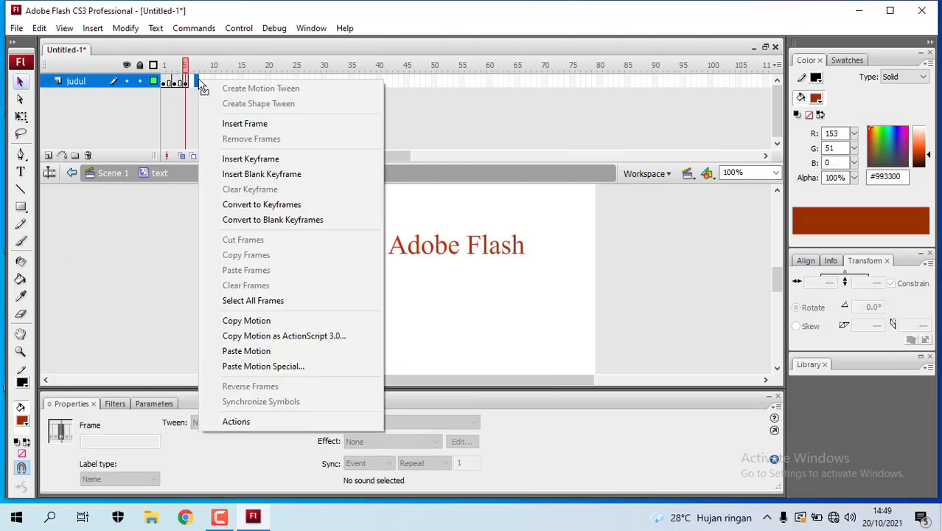
{"action": "left_click", "coordinate": [253, 159]}
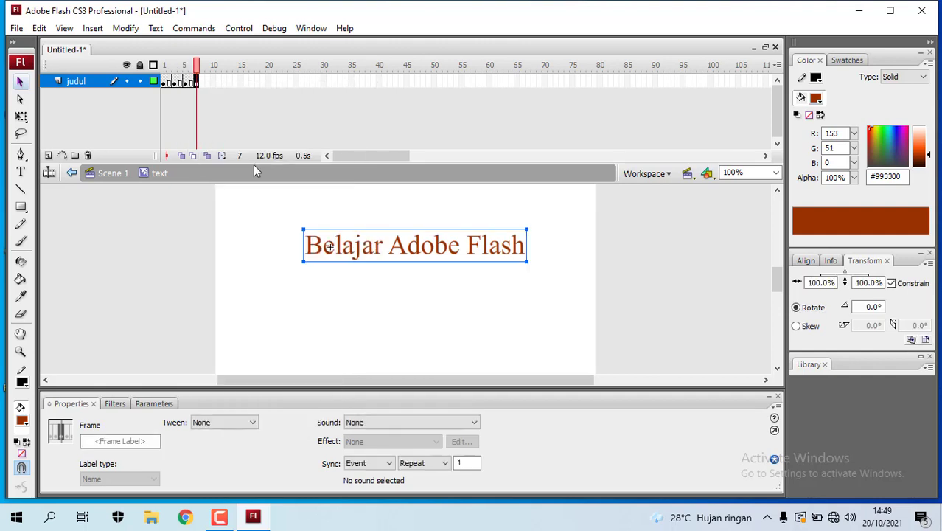
{"action": "left_click", "coordinate": [379, 251]}
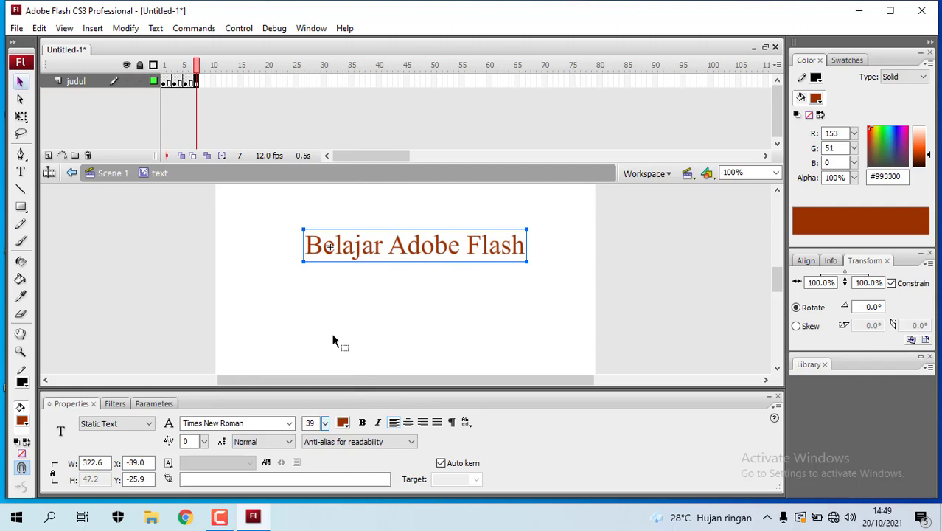
{"action": "left_click", "coordinate": [342, 423]}
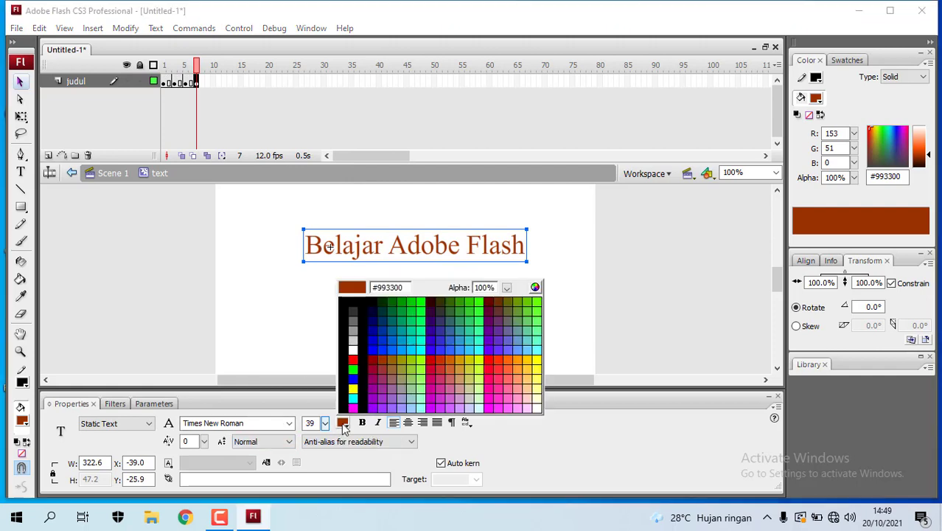
{"action": "left_click", "coordinate": [494, 329]}
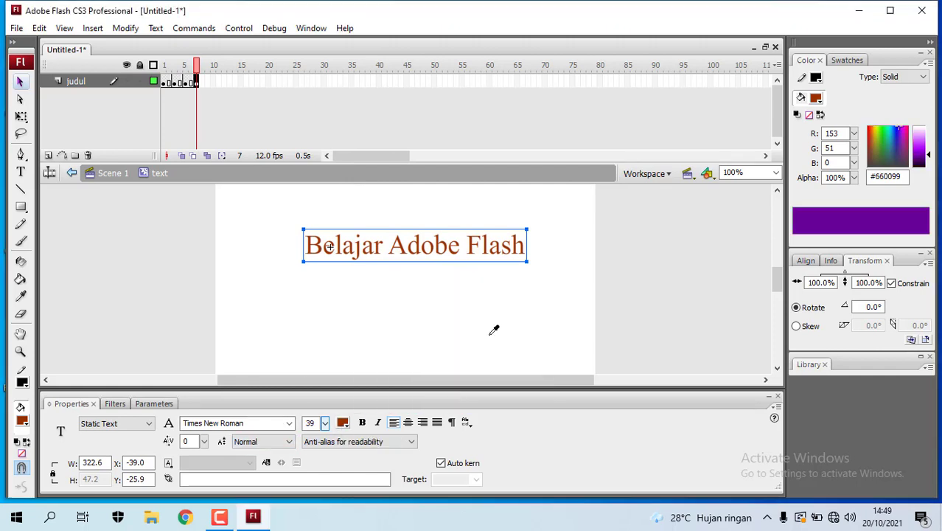
Insert a keyframe at frame 9 of the judul layer and set its text colour to green #00FF00
{"action": "left_click", "coordinate": [209, 84]}
{"action": "right_click", "coordinate": [209, 84]}
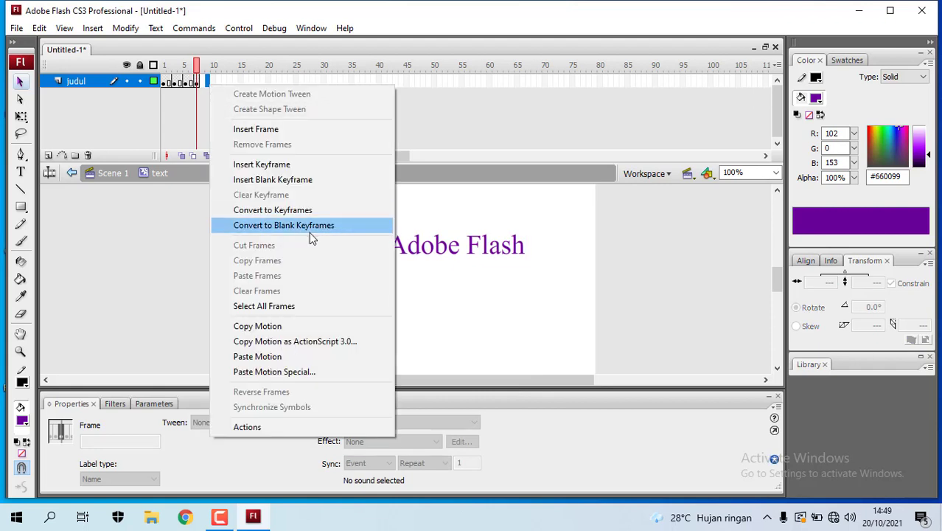
{"action": "left_click", "coordinate": [273, 164]}
{"action": "left_click", "coordinate": [396, 252]}
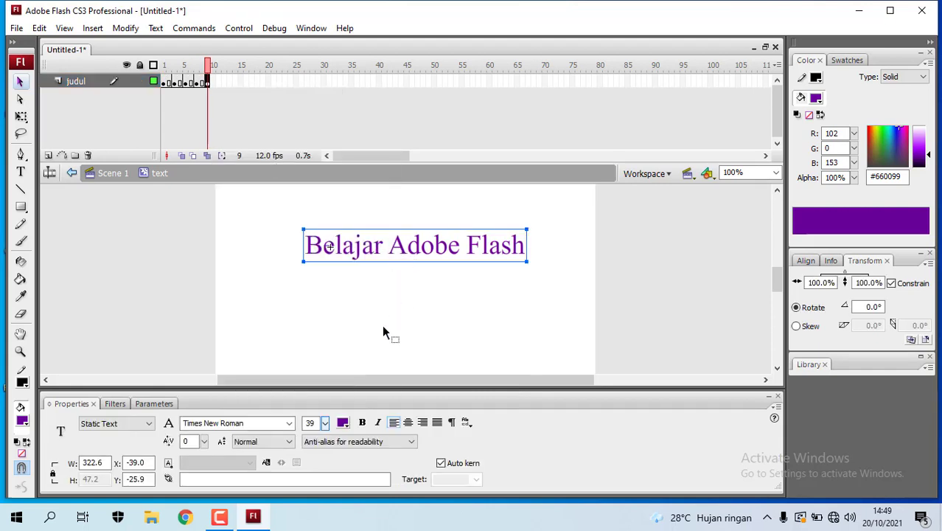
{"action": "left_click", "coordinate": [342, 422]}
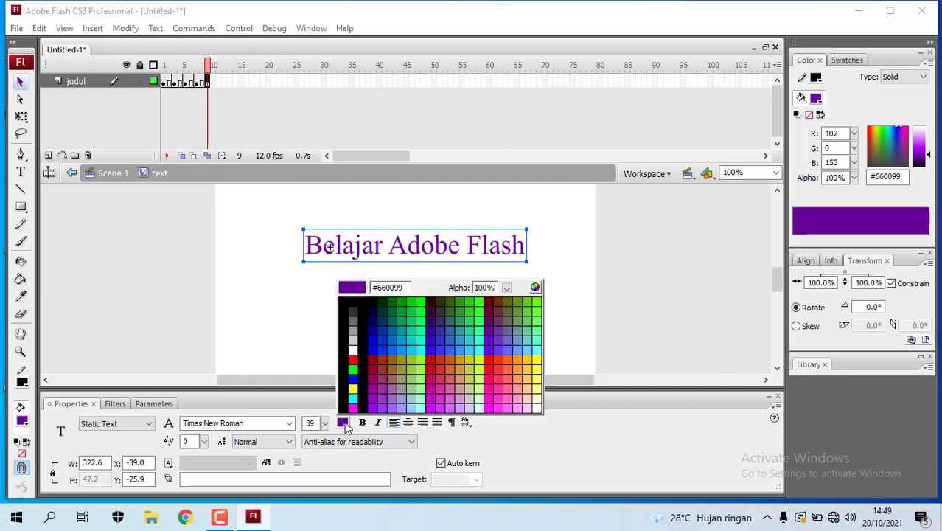
{"action": "left_click", "coordinate": [352, 369]}
Insert a keyframe at frame 11 of the judul layer and return to Scene 1 with the title deselected
{"action": "left_click", "coordinate": [218, 81]}
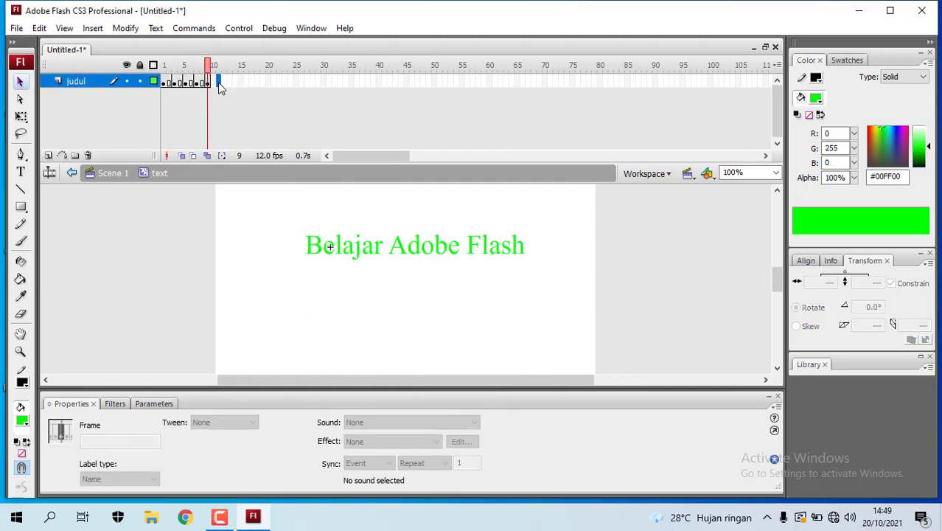
{"action": "right_click", "coordinate": [218, 81]}
{"action": "left_click", "coordinate": [275, 160]}
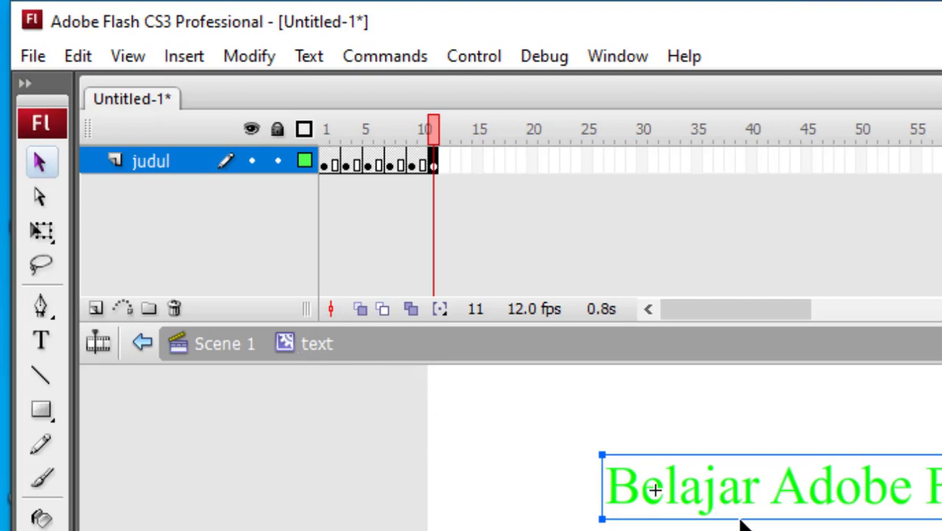
{"action": "left_click", "coordinate": [209, 347]}
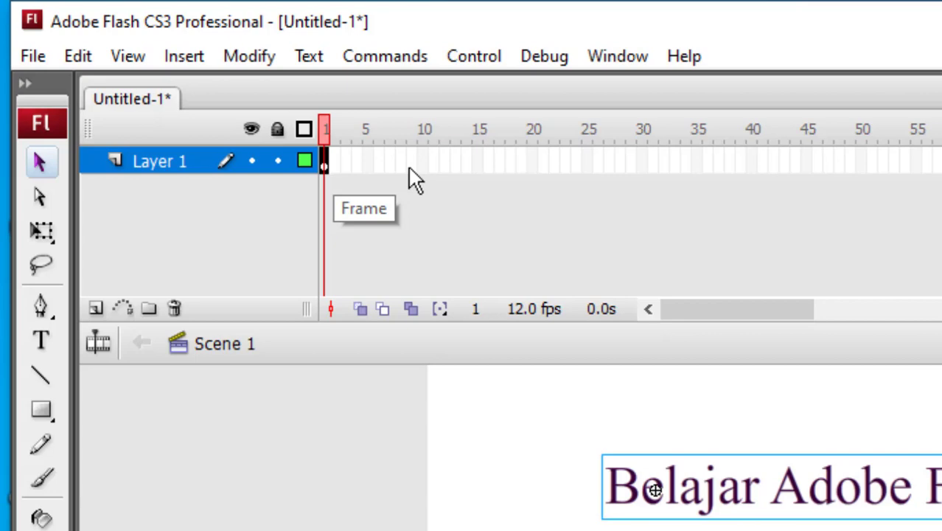
{"action": "left_click", "coordinate": [669, 401]}
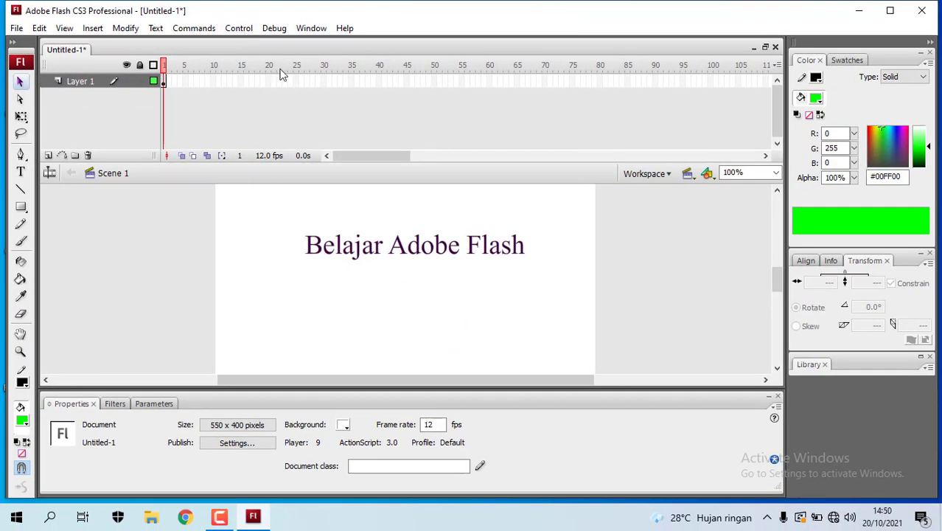
Test the movie to preview the title's colour animation and close the preview
{"action": "left_click", "coordinate": [239, 29]}
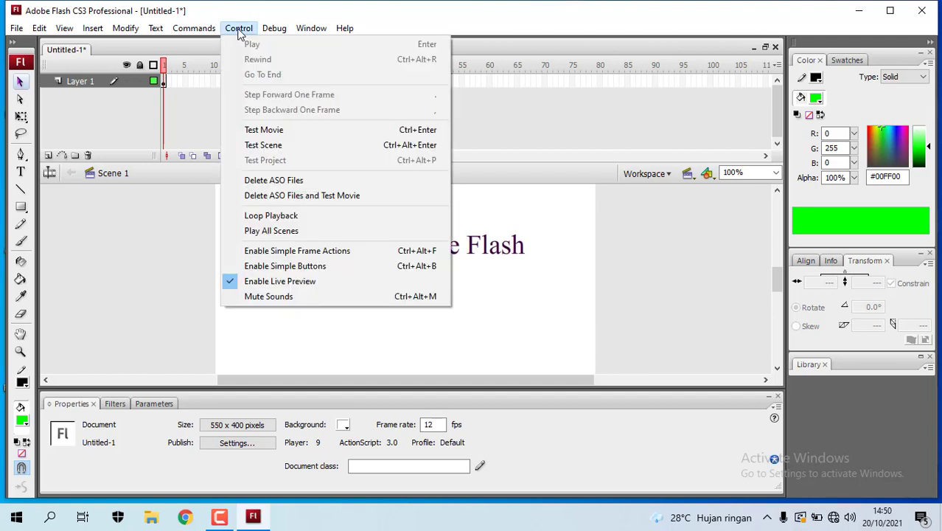
{"action": "left_click", "coordinate": [299, 132]}
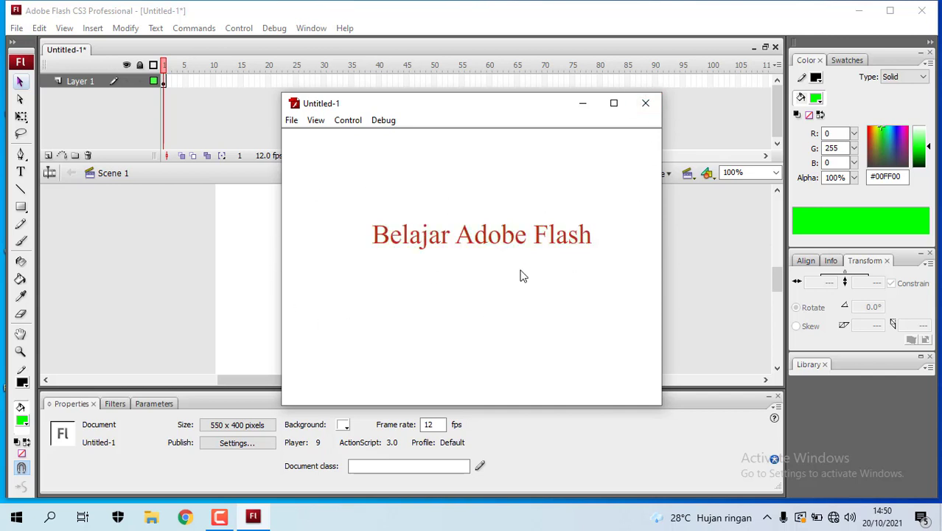
{"action": "left_click", "coordinate": [646, 104]}
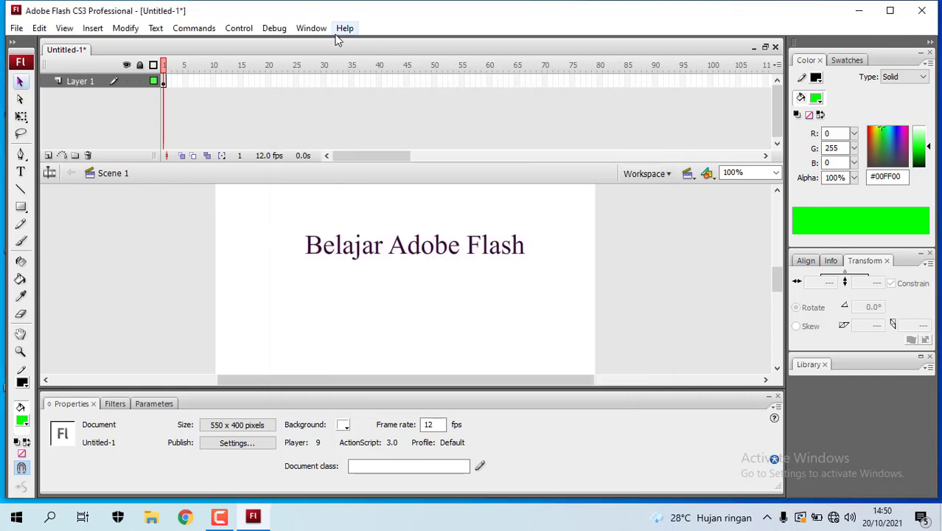
Review the judul layer's keyframes inside the text symbol and return to Scene 1
{"action": "left_click", "coordinate": [417, 252]}
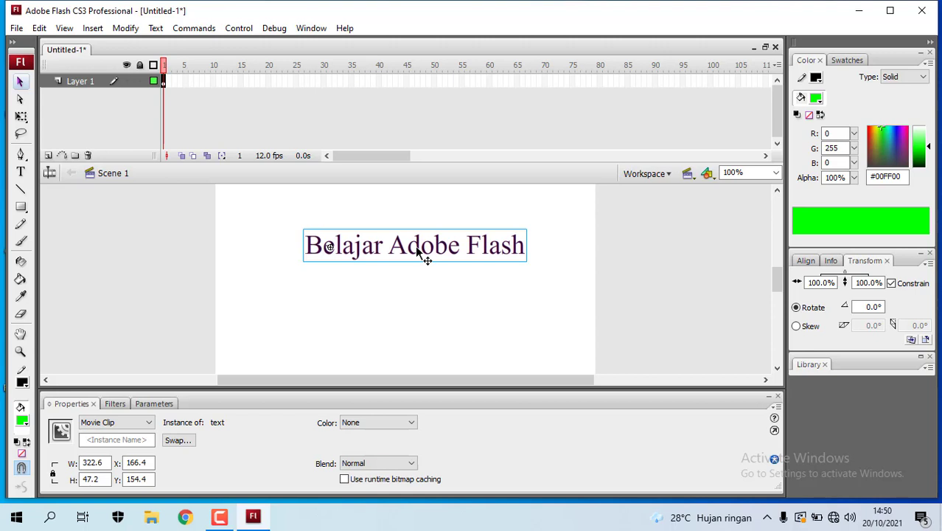
{"action": "double_click", "coordinate": [416, 249]}
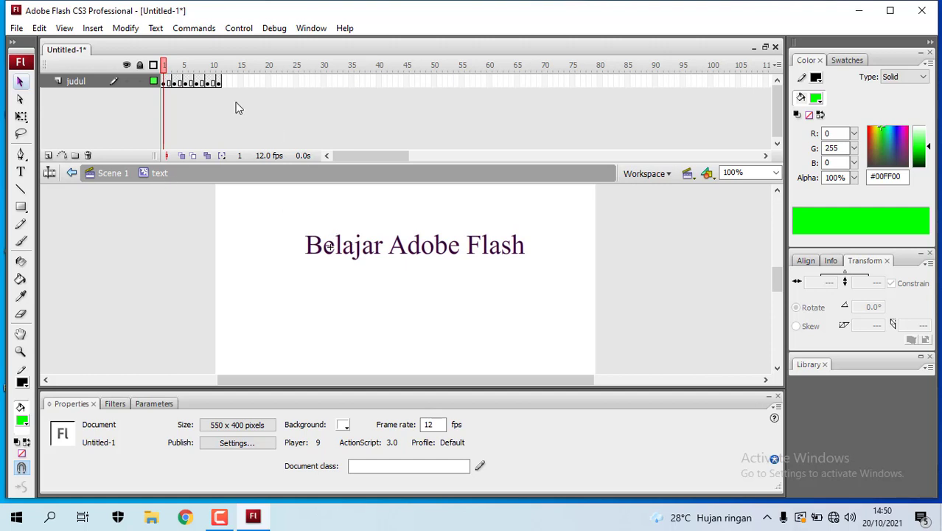
{"action": "left_click", "coordinate": [210, 84]}
{"action": "mouse_move", "coordinate": [221, 88]}
{"action": "left_mouse_down"}
{"action": "mouse_move", "coordinate": [167, 85]}
{"action": "mouse_move", "coordinate": [215, 85]}
{"action": "left_mouse_up"}
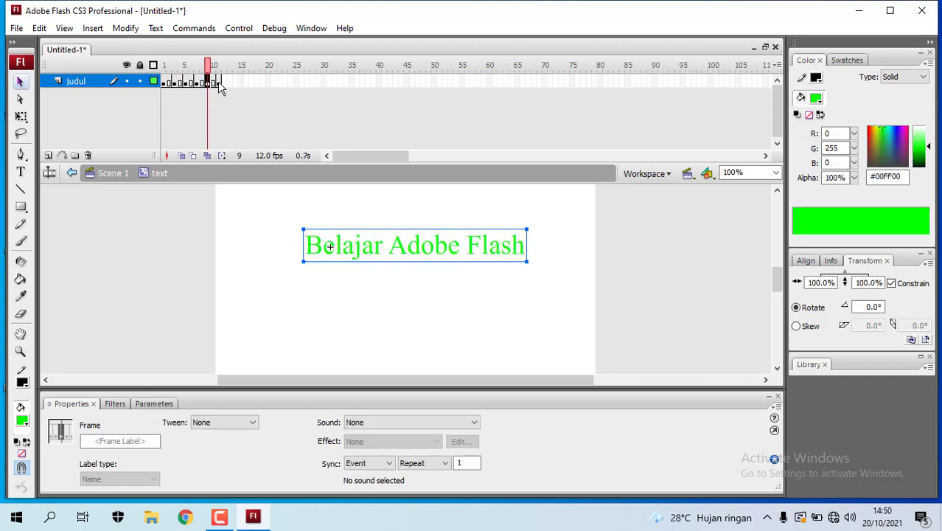
{"action": "left_click", "coordinate": [219, 85]}
{"action": "left_click", "coordinate": [175, 85]}
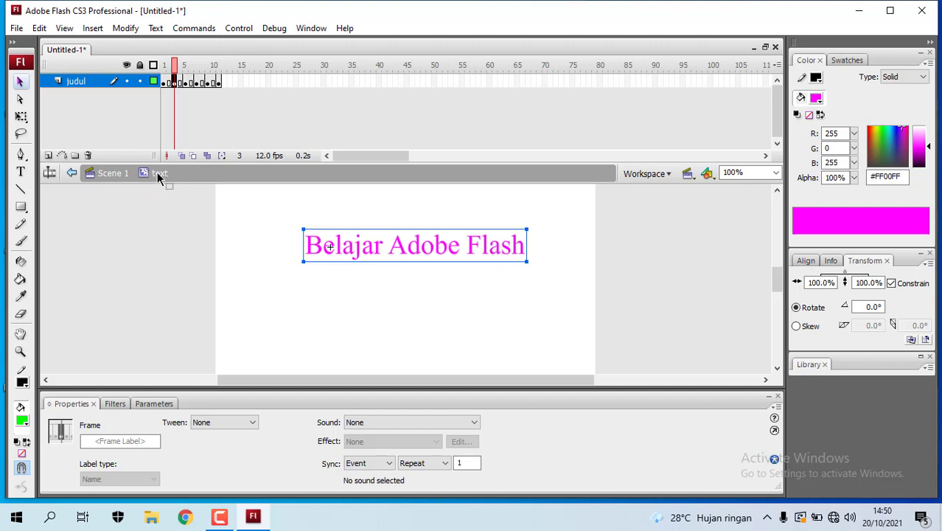
{"action": "left_click", "coordinate": [111, 175]}
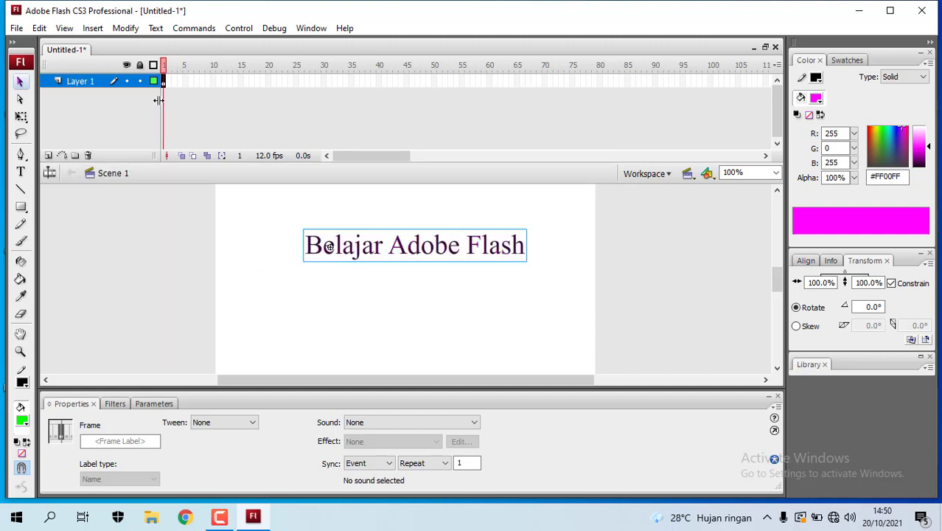
{"action": "double_click", "coordinate": [362, 247]}
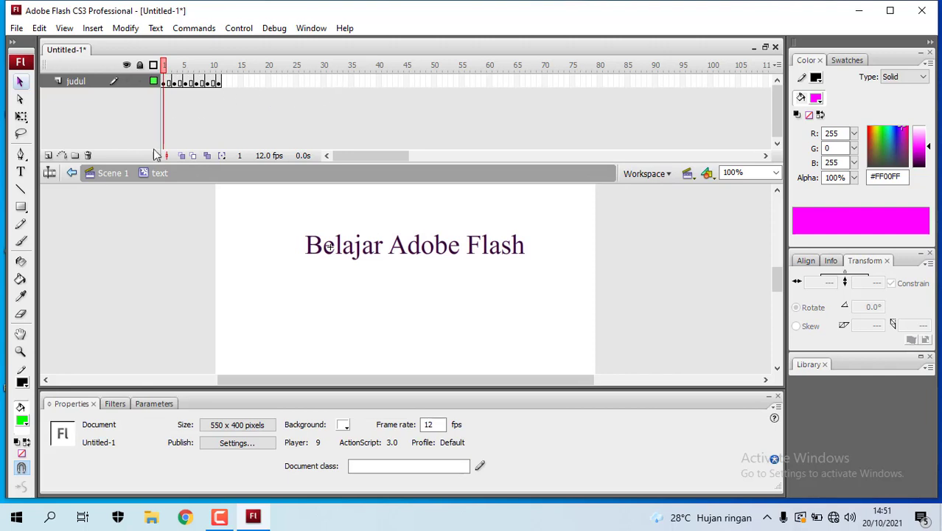
{"action": "left_click", "coordinate": [109, 175]}
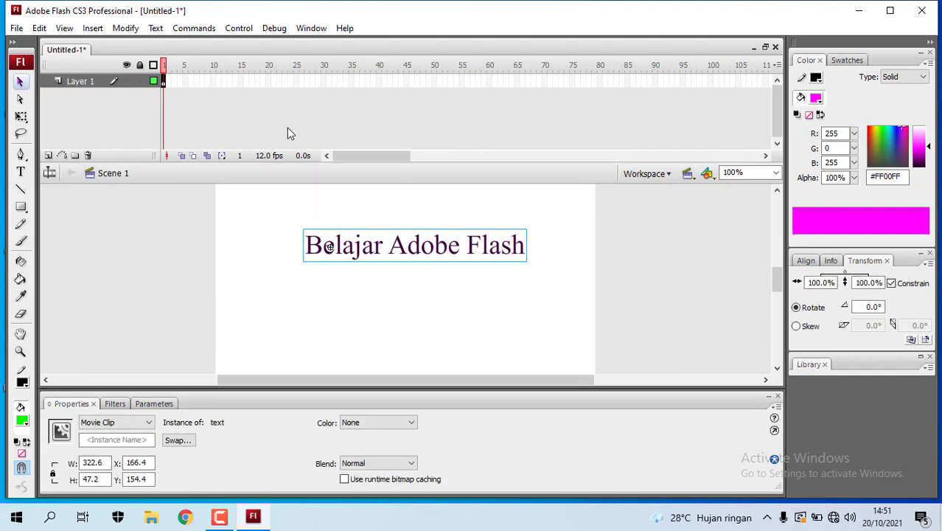
Insert keyframes at frames 20 and 40 of Layer 1 in Scene 1, and select the frame 20 keyframe
{"action": "left_click", "coordinate": [270, 82]}
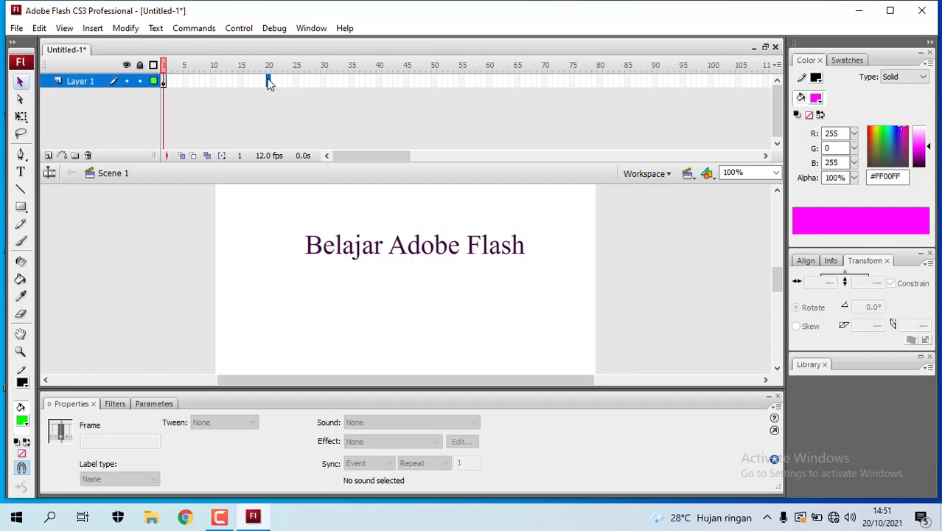
{"action": "right_click", "coordinate": [270, 84]}
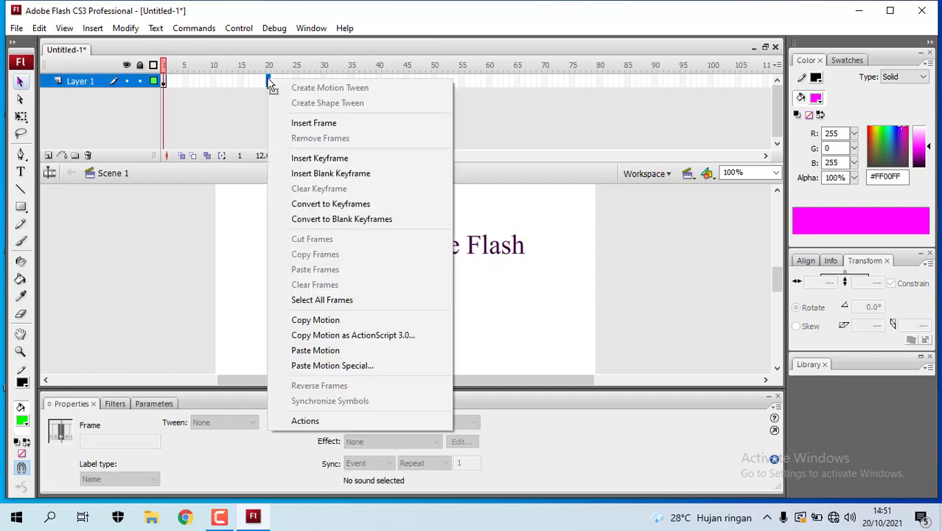
{"action": "left_click", "coordinate": [344, 159]}
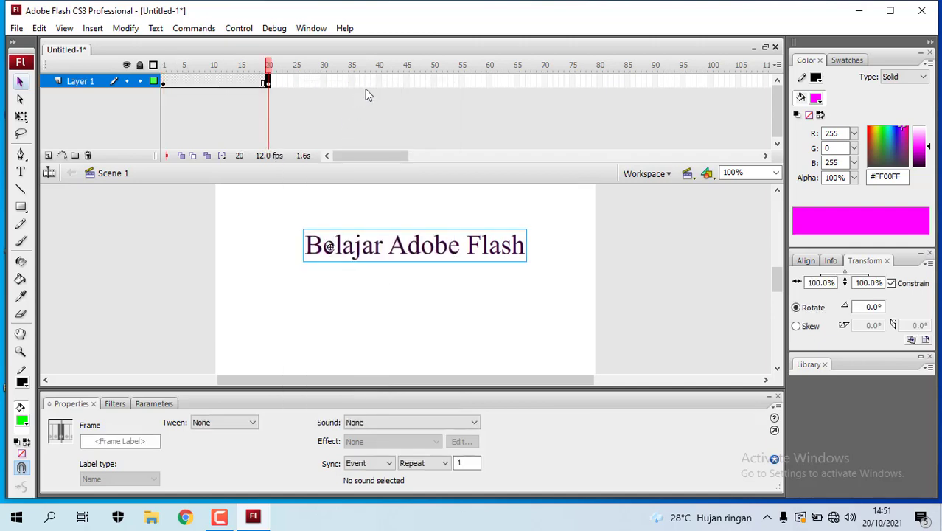
{"action": "right_click", "coordinate": [430, 93]}
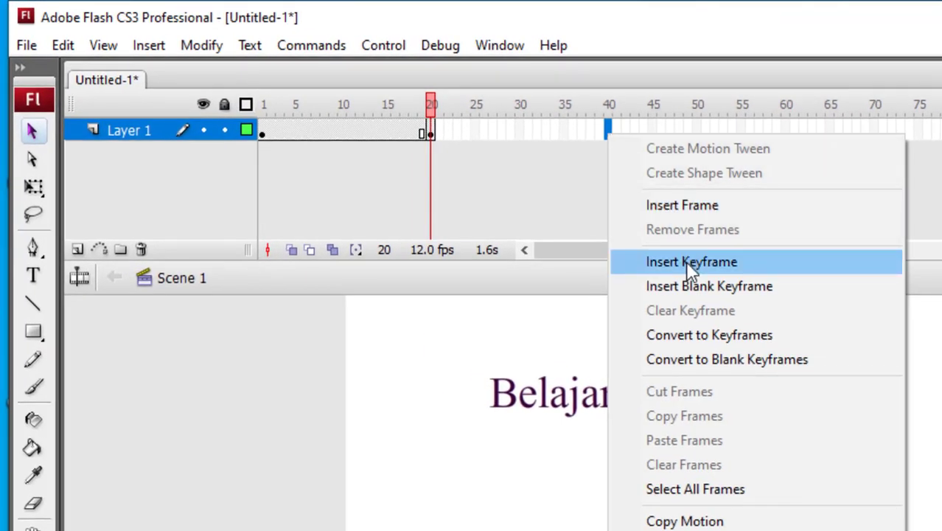
{"action": "left_click", "coordinate": [690, 266]}
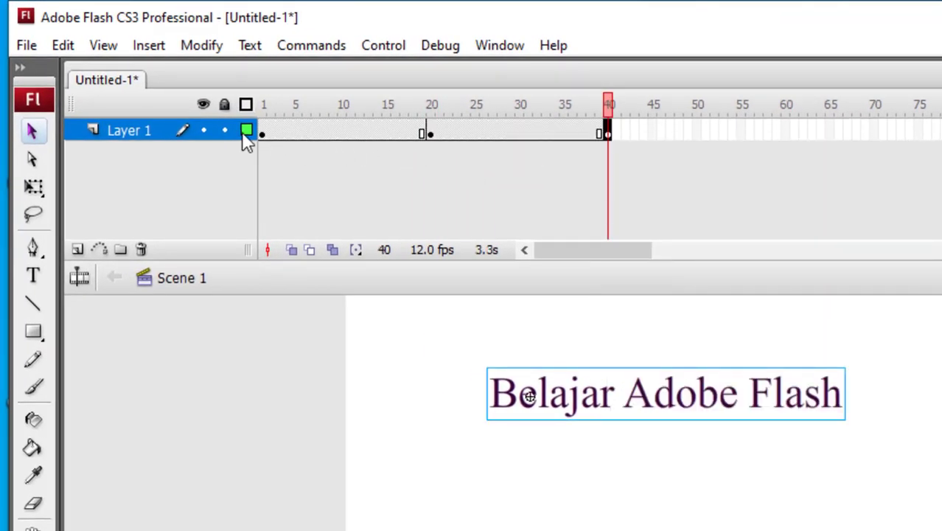
{"action": "left_click", "coordinate": [263, 132]}
{"action": "left_click", "coordinate": [430, 134]}
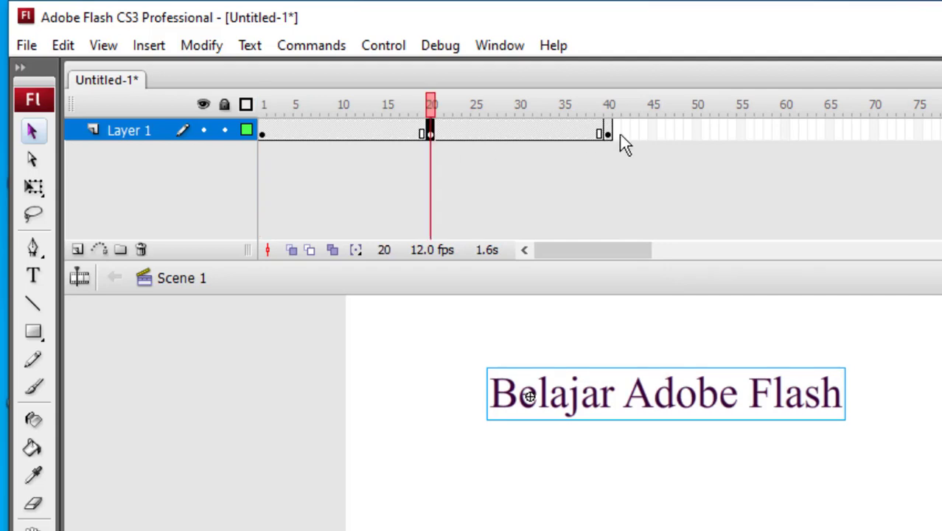
Create motion tweens on Layer 1 between frames 1 and 20 and between frames 20 and 40
{"action": "left_click", "coordinate": [606, 134]}
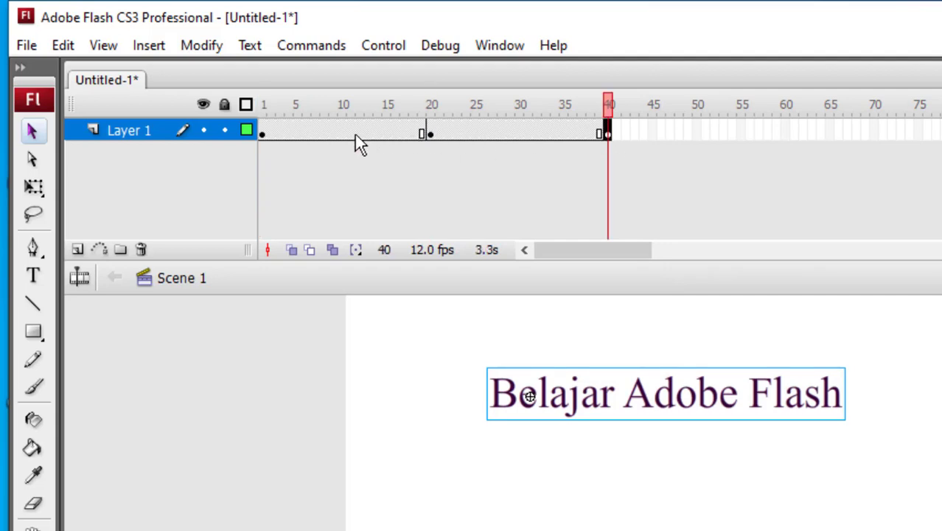
{"action": "right_click", "coordinate": [352, 134]}
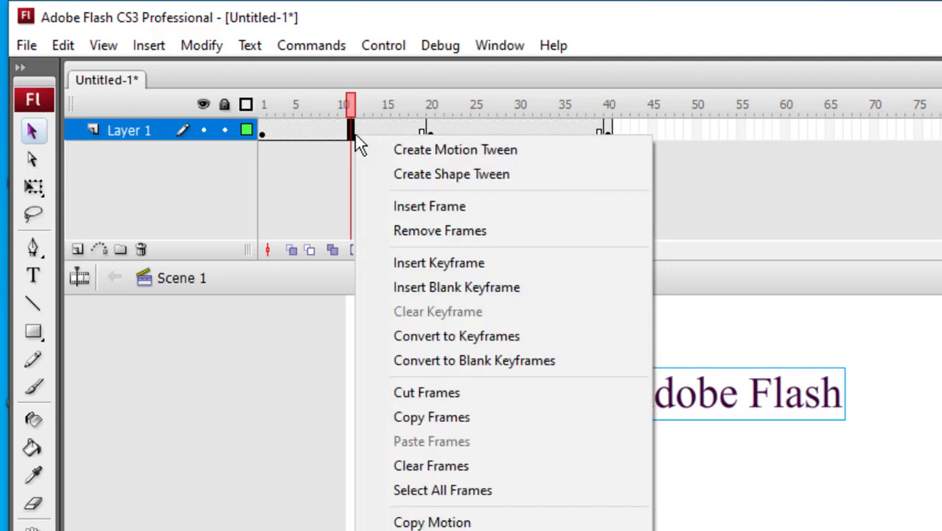
{"action": "left_click", "coordinate": [435, 149]}
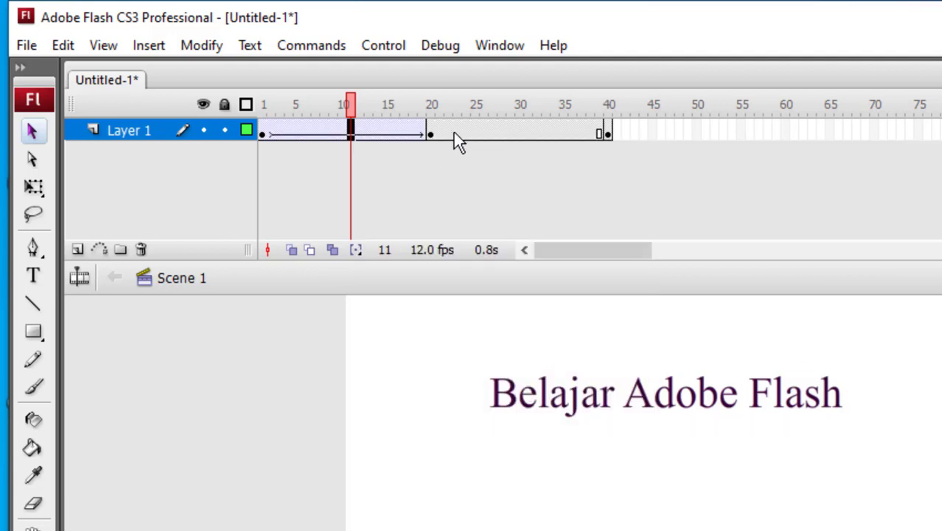
{"action": "right_click", "coordinate": [505, 133]}
{"action": "left_click", "coordinate": [562, 151]}
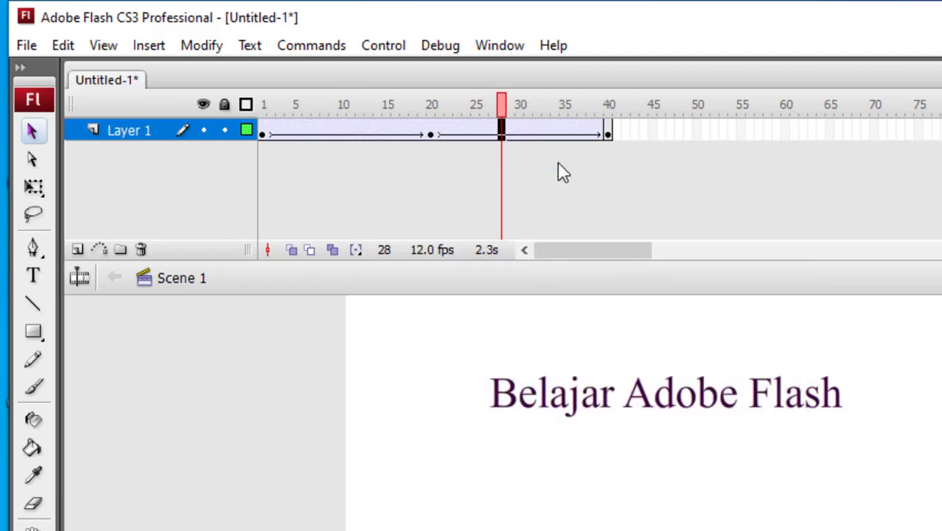
{"action": "left_click", "coordinate": [264, 131]}
{"action": "left_click", "coordinate": [427, 134]}
{"action": "left_click", "coordinate": [608, 134]}
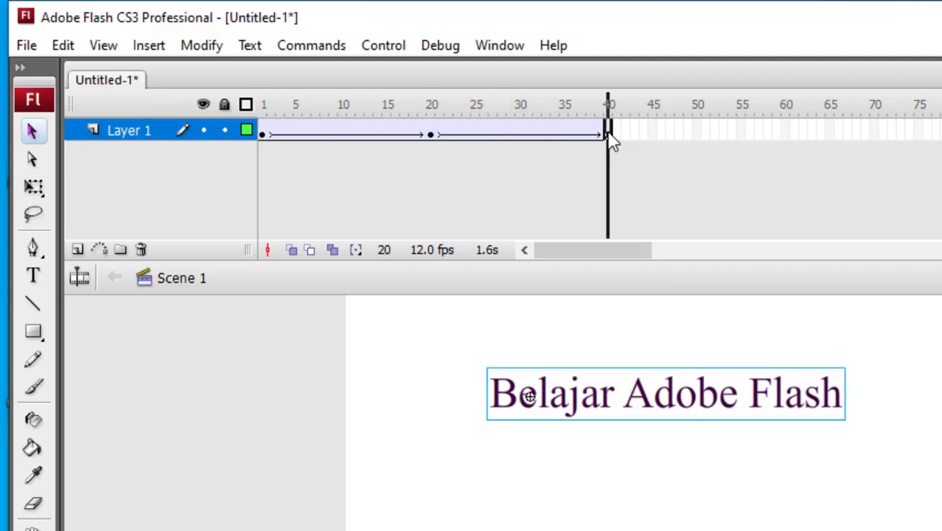
{"action": "left_click", "coordinate": [430, 136]}
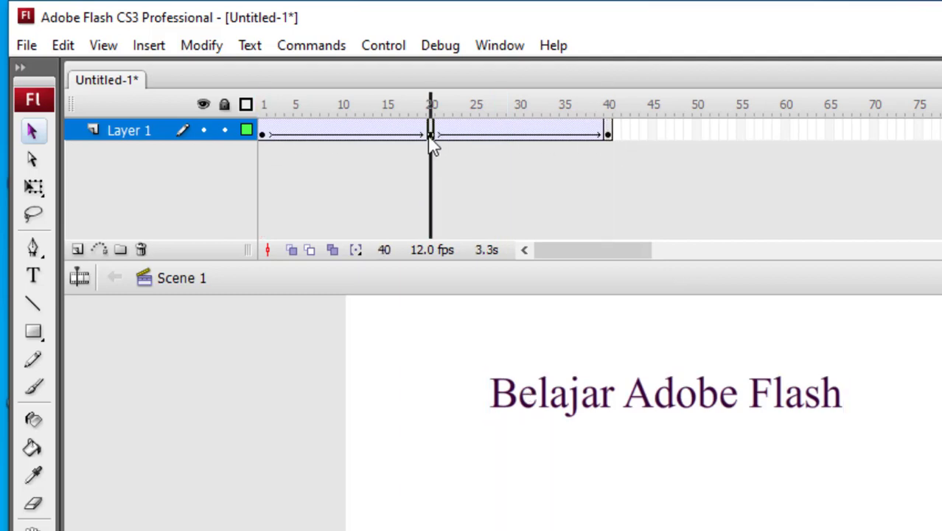
{"action": "left_click", "coordinate": [368, 135]}
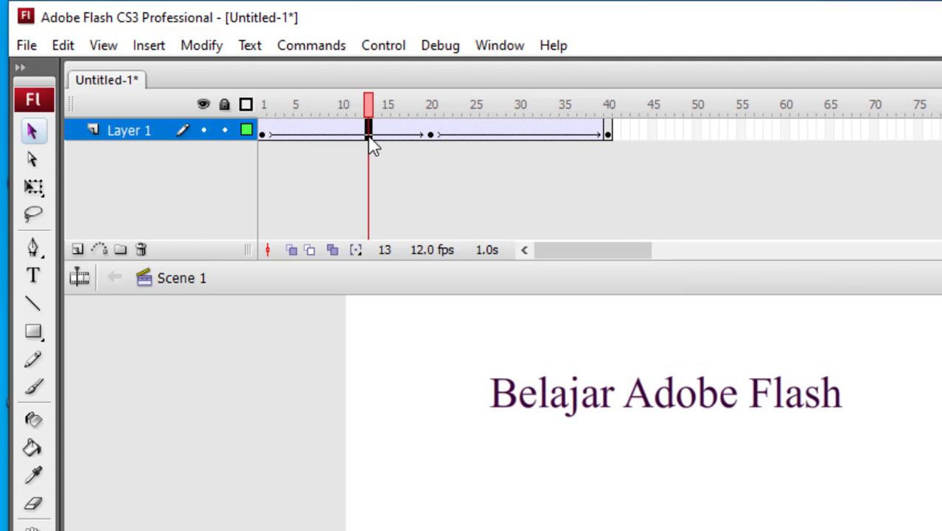
Scale the title at frame 20 proportionally to 20% and move it horizontally to about X 252.4, Y 154.4
{"action": "left_click", "coordinate": [430, 136]}
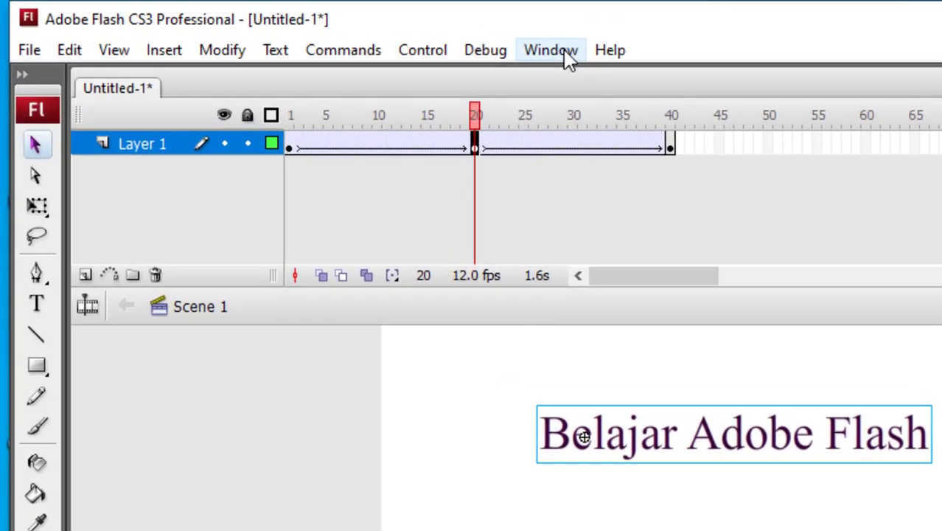
{"action": "left_click", "coordinate": [316, 29]}
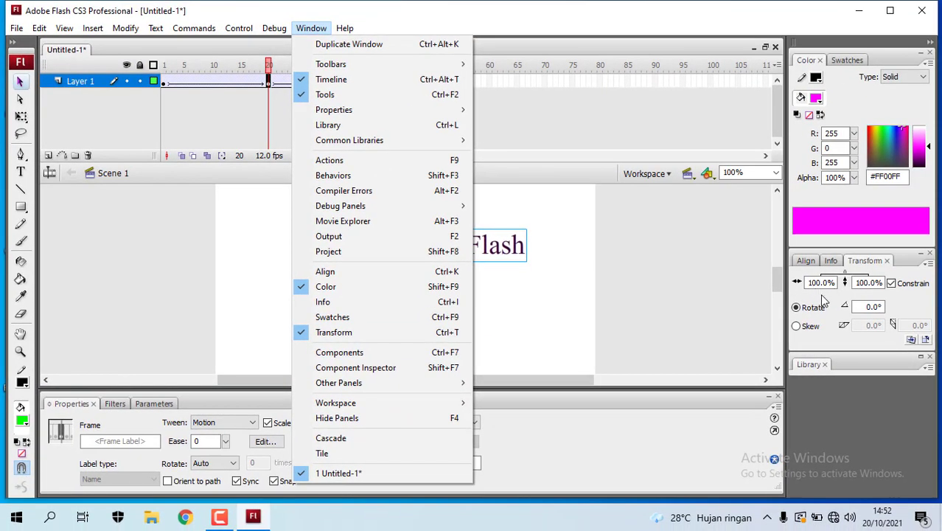
{"action": "left_click", "coordinate": [820, 293]}
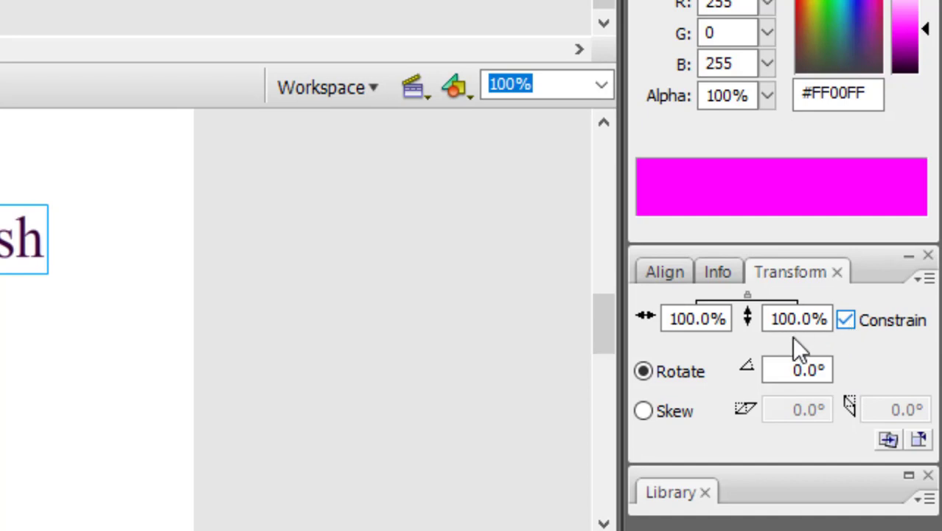
{"action": "left_click", "coordinate": [700, 325]}
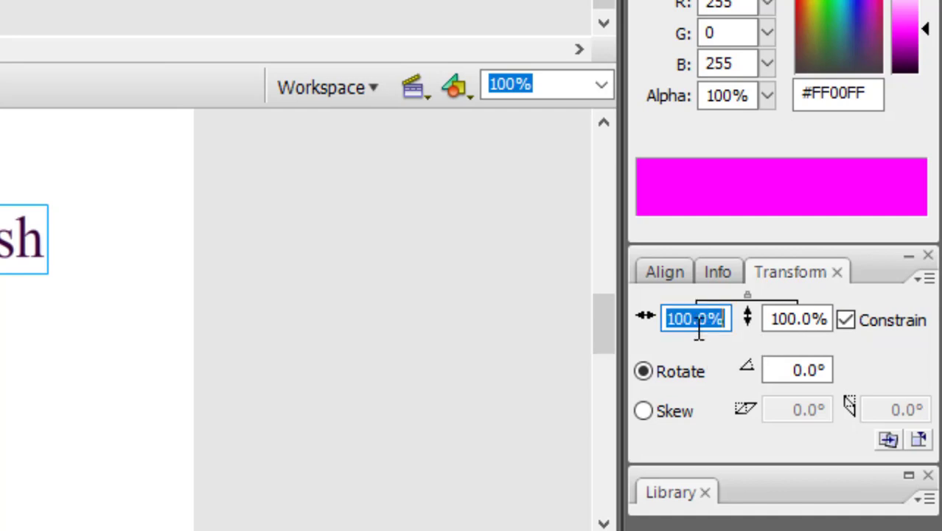
{"action": "type", "text": "2"}
{"action": "key", "text": "Return"}
{"action": "type", "text": "0"}
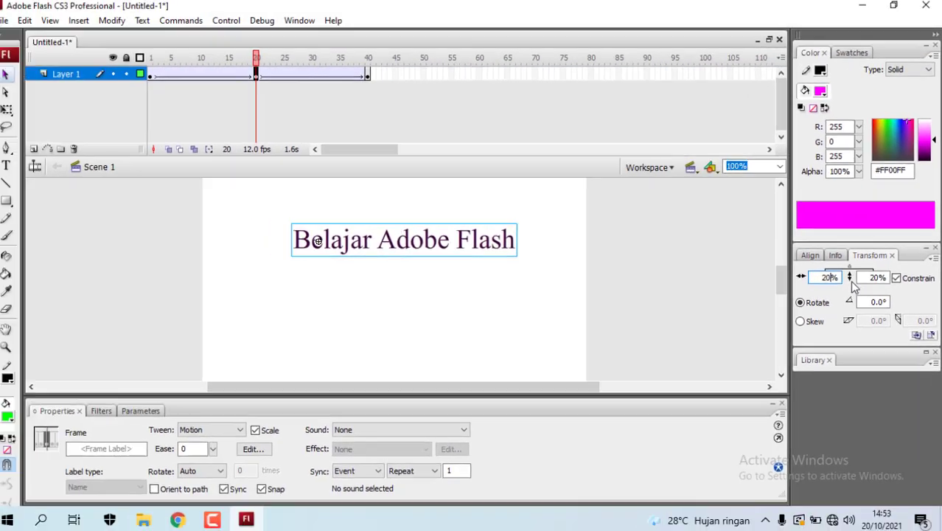
{"action": "key", "text": "Return"}
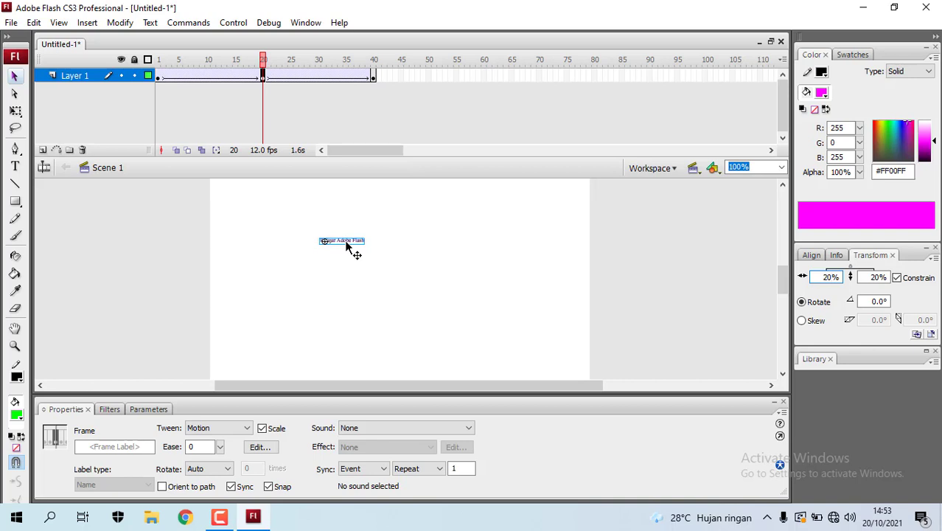
{"action": "left_click_drag", "start_coordinate": [347, 246], "coordinate": [402, 251]}
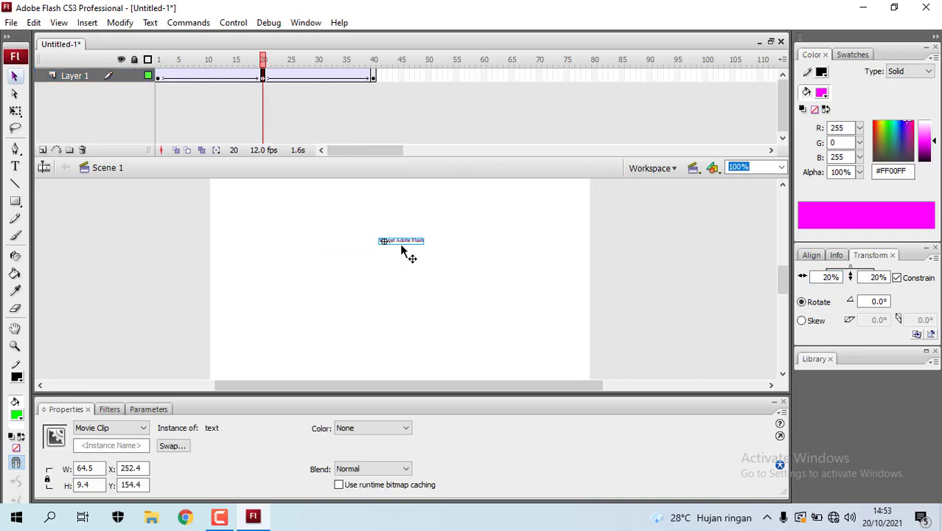
Play the title's tween on the timeline, test the movie to preview the scaling animation, and close the preview
{"action": "left_click", "coordinate": [219, 63]}
{"action": "left_click", "coordinate": [218, 61]}
{"action": "key", "text": "Return"}
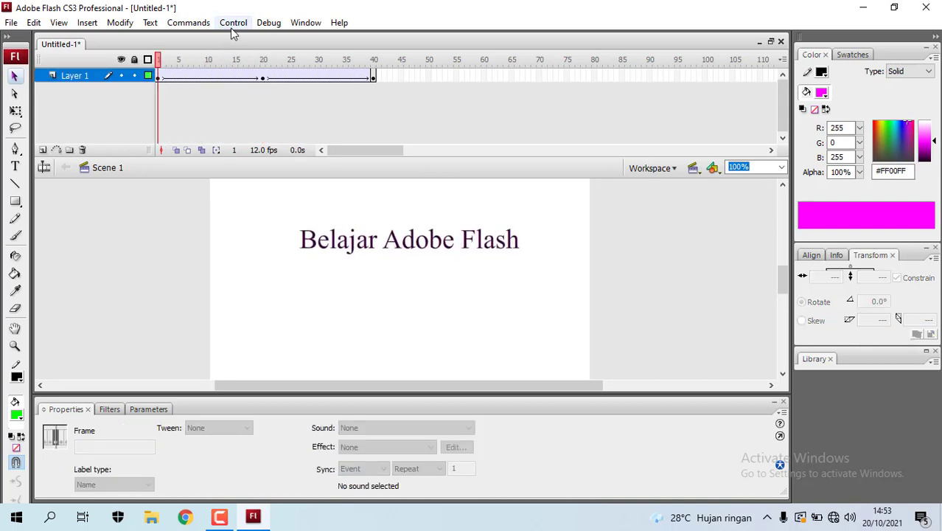
{"action": "key", "text": "ctrl+Return"}
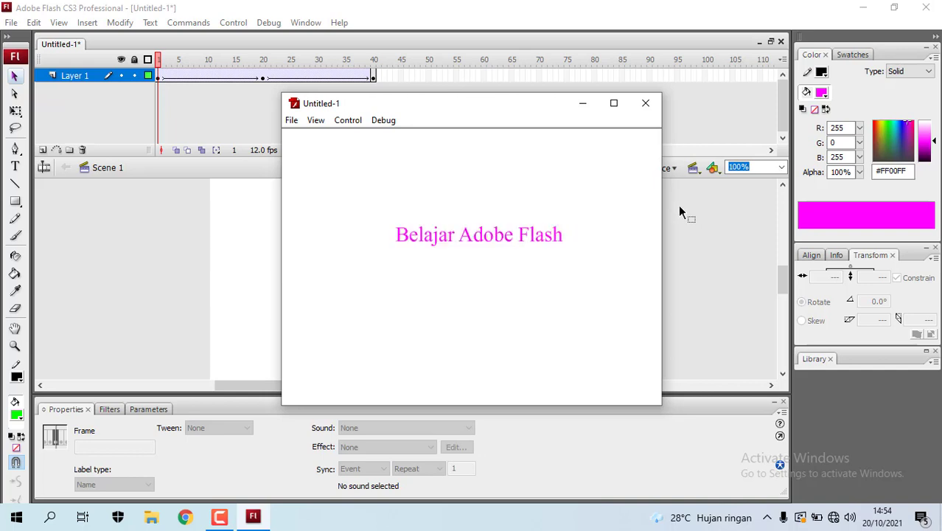
{"action": "left_click", "coordinate": [646, 105]}
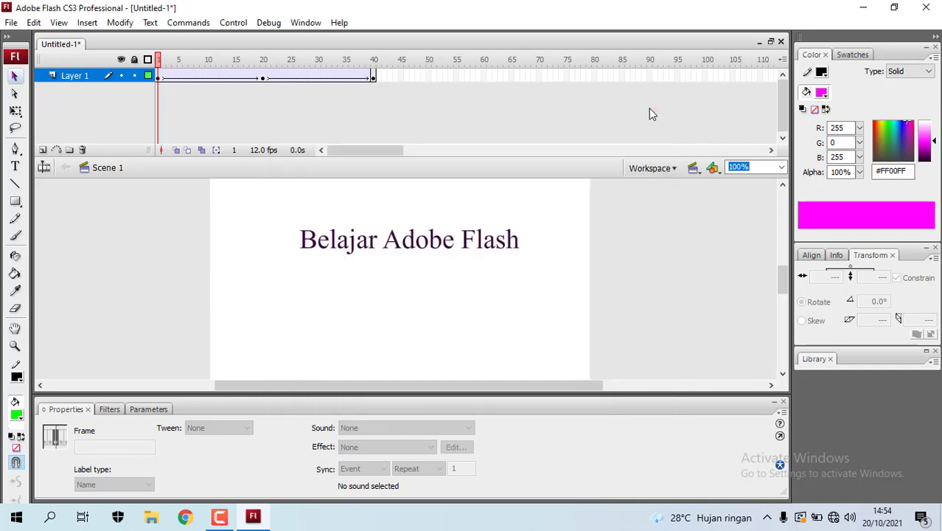